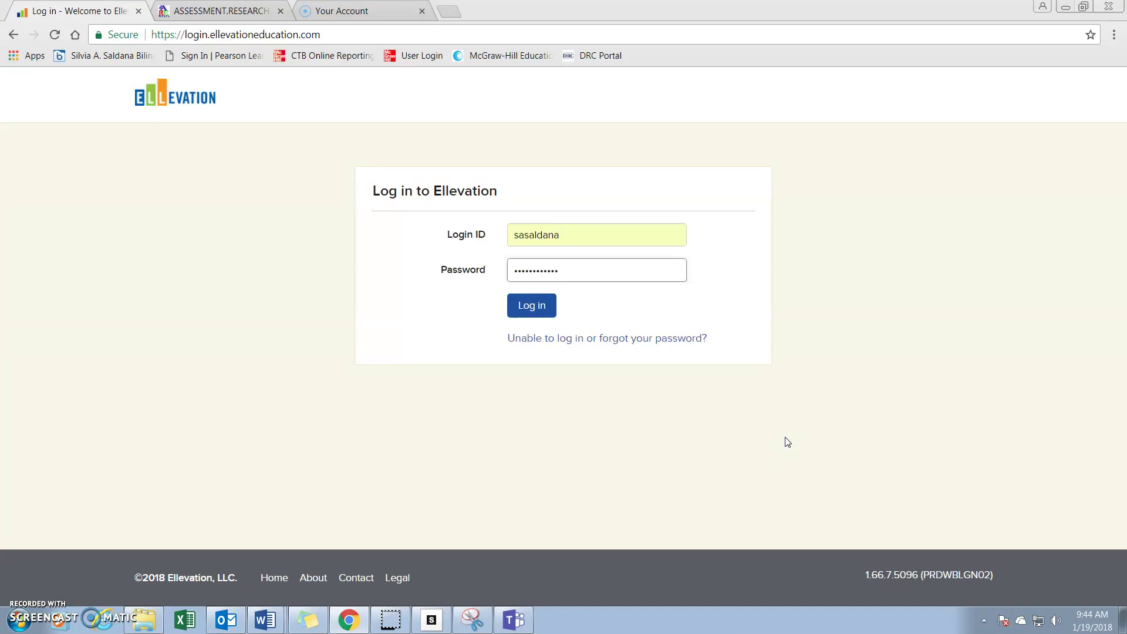
Log in and go to Students > LPAC Center.
click(549, 318)
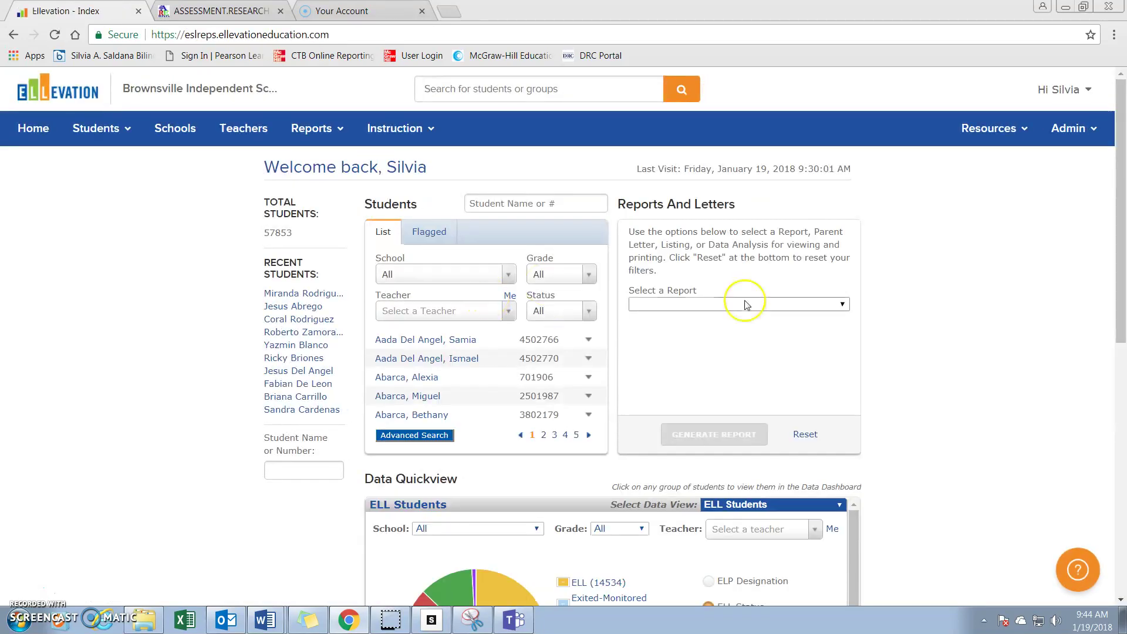
click(104, 129)
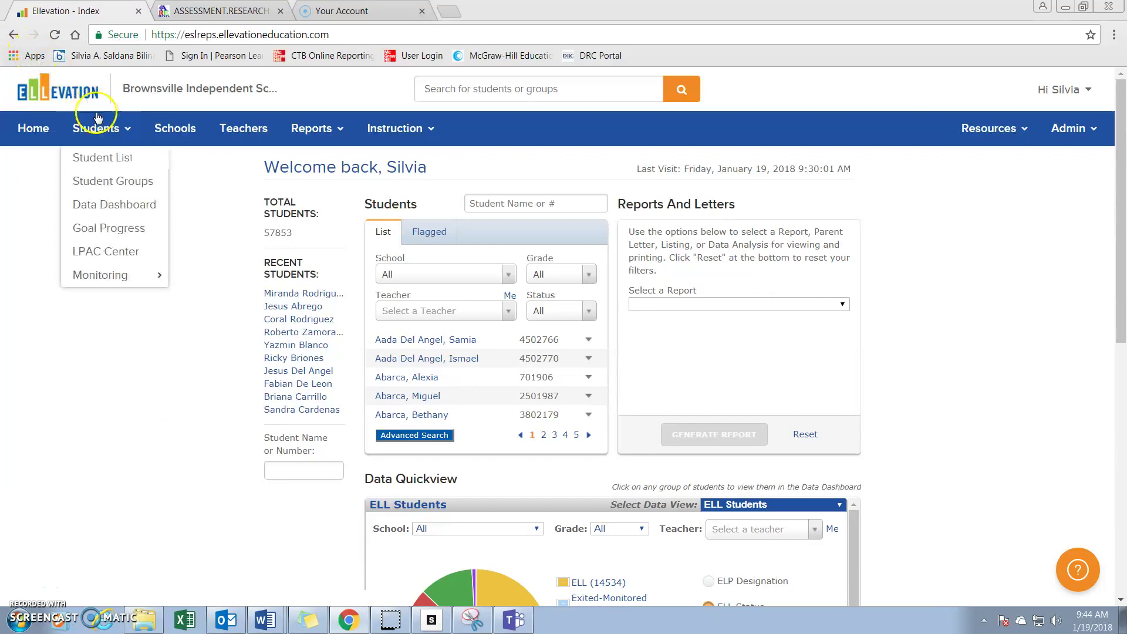
click(104, 257)
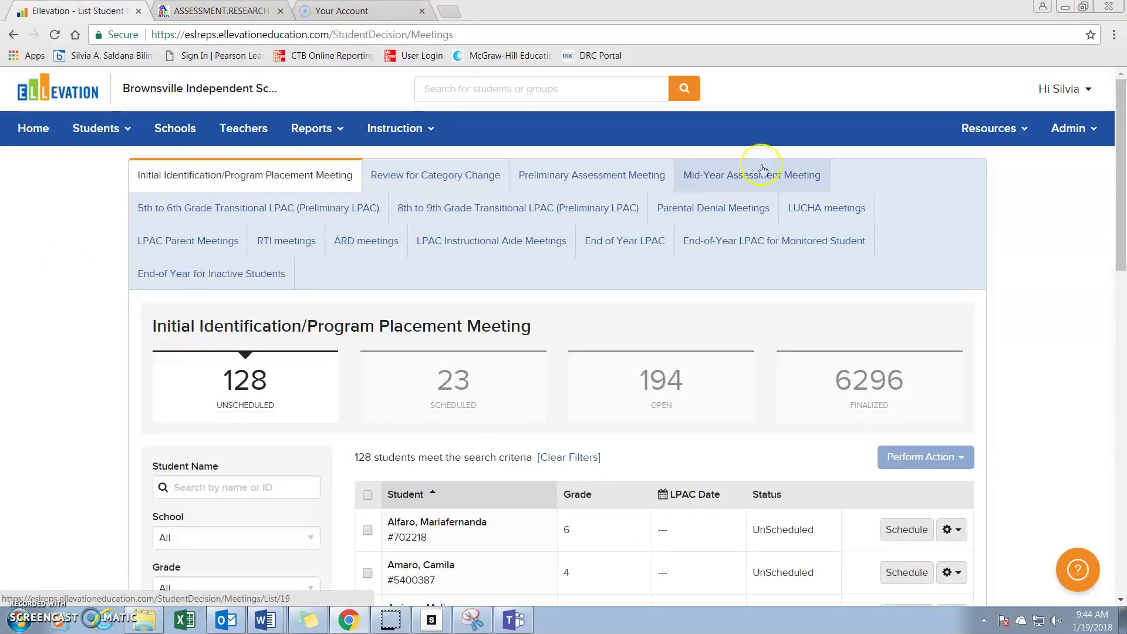
click(770, 176)
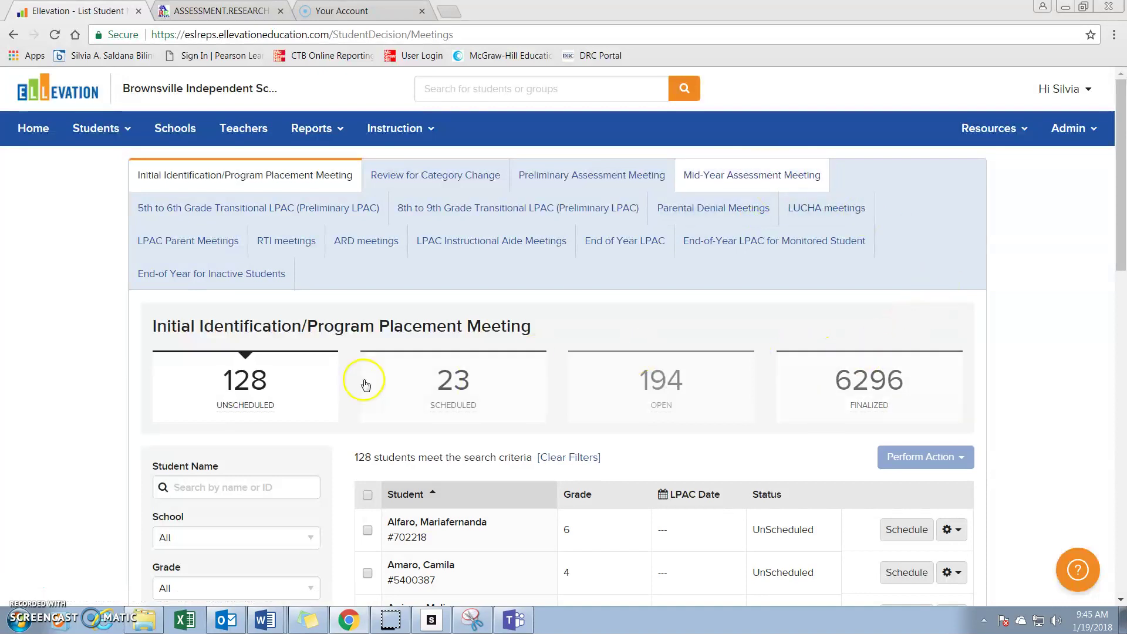
Show the Mid-Year Assessment Meeting tab and scroll down to its unscheduled student table.
click(794, 170)
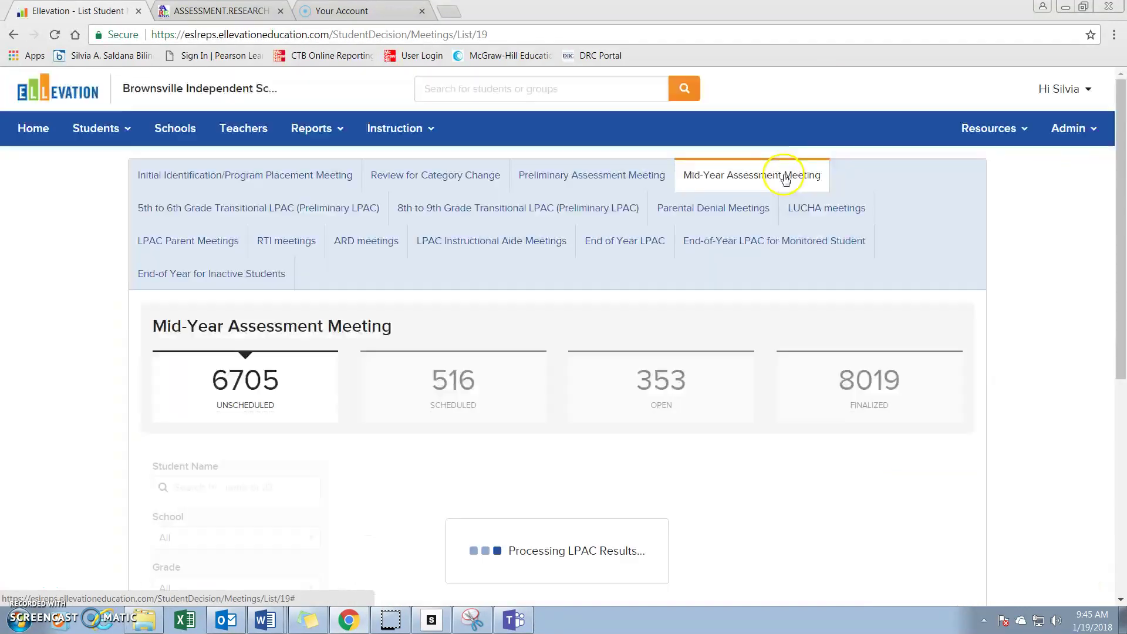
click(473, 282)
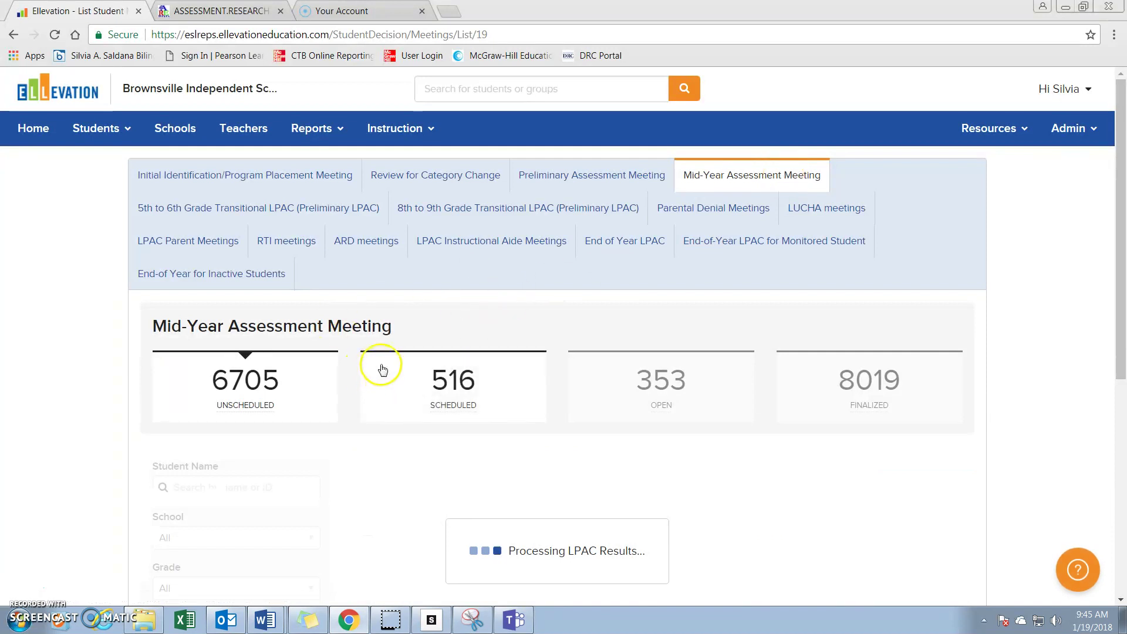
scroll(321, 389, down, 3)
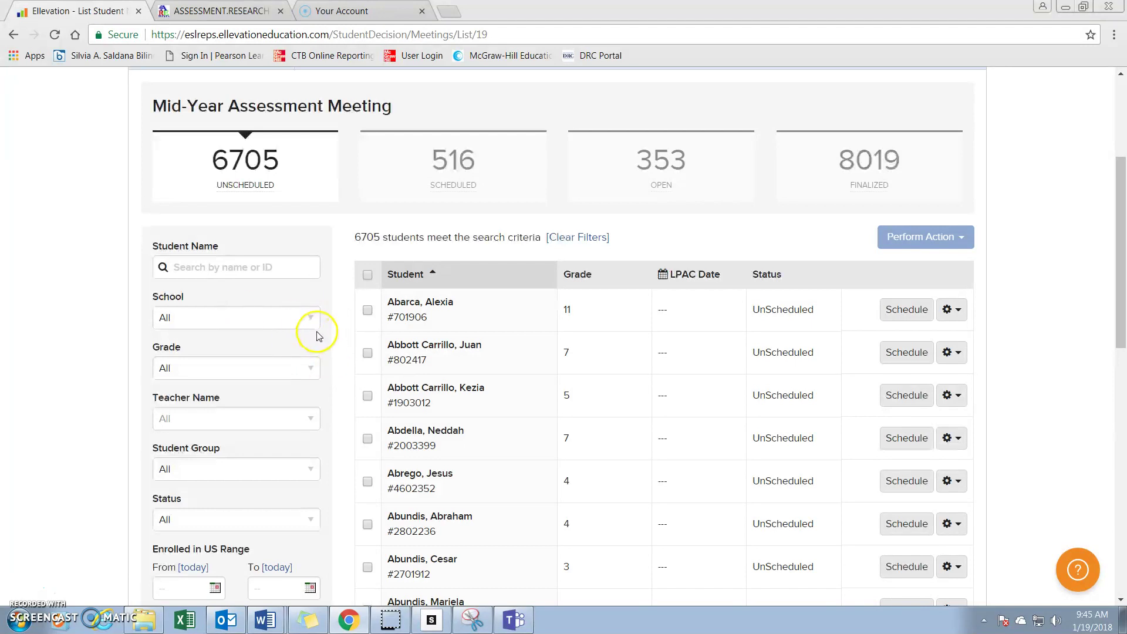
Filter the student list to the school Vermillion Road El.
click(311, 319)
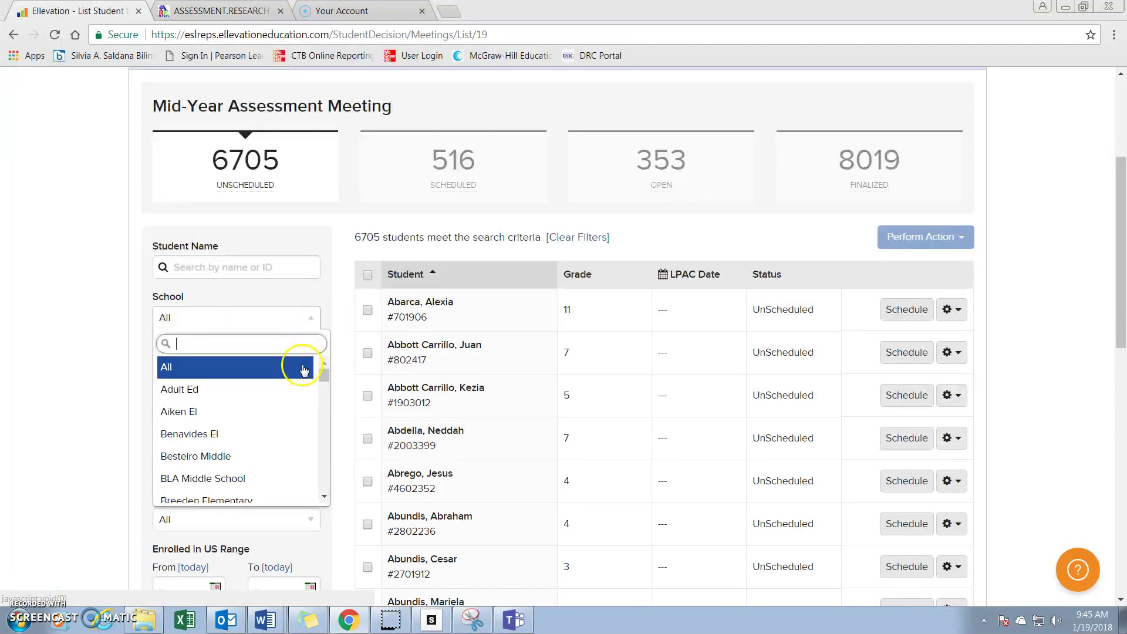
scroll(289, 382, down, 15)
scroll(289, 388, down, 5)
click(273, 401)
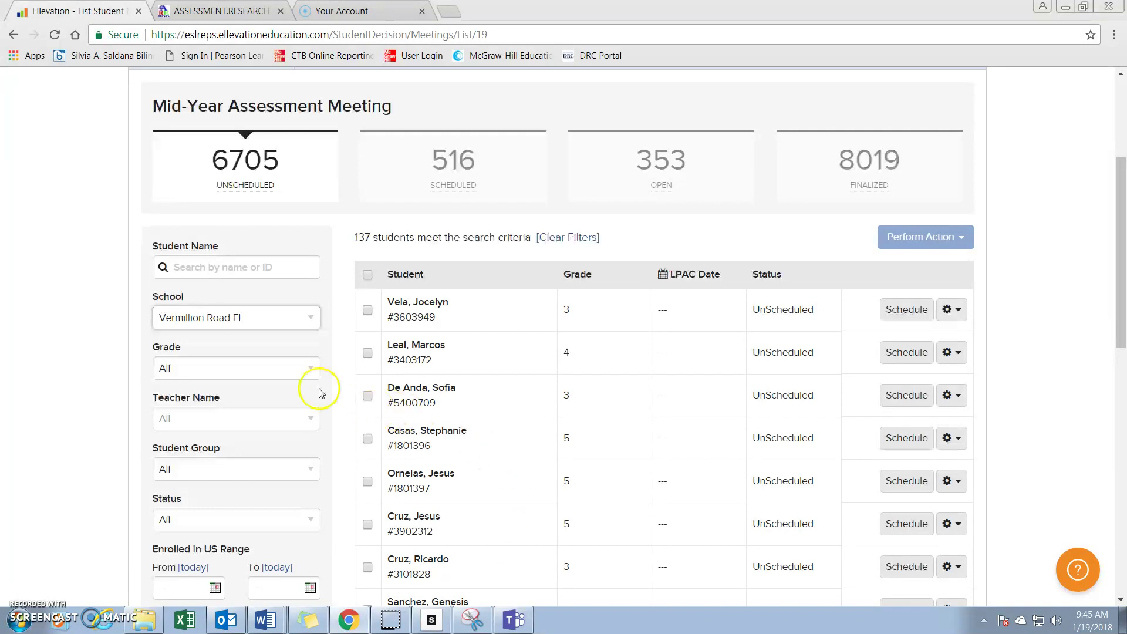
Filter to grade 4 and sort students by name from A to Z.
click(311, 368)
scroll(269, 496, down, 3)
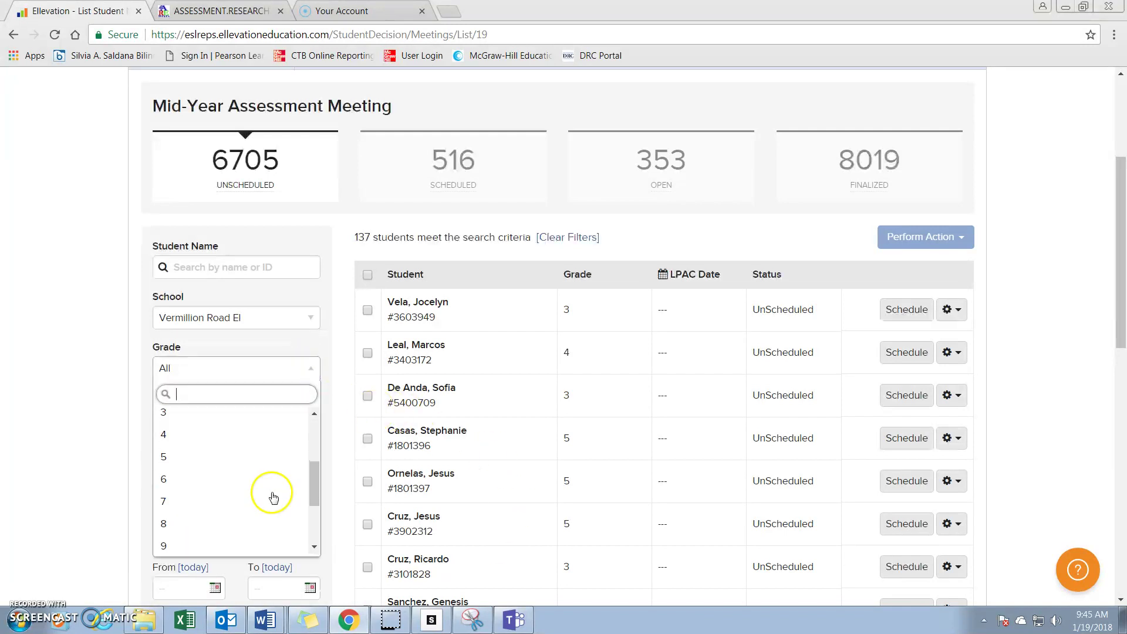
click(247, 435)
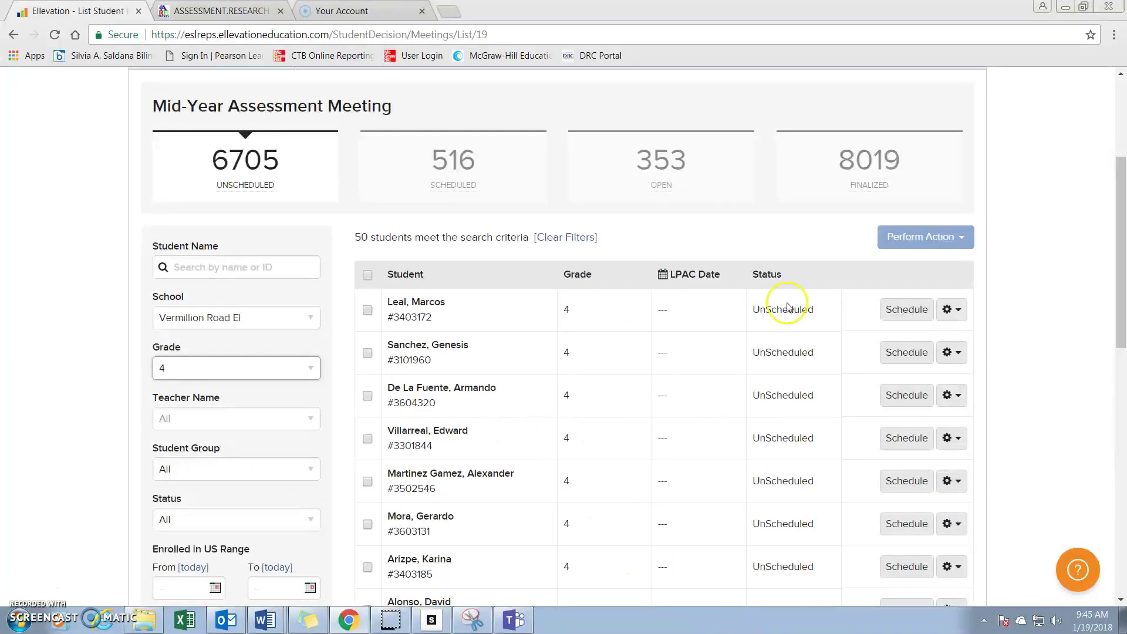
click(415, 276)
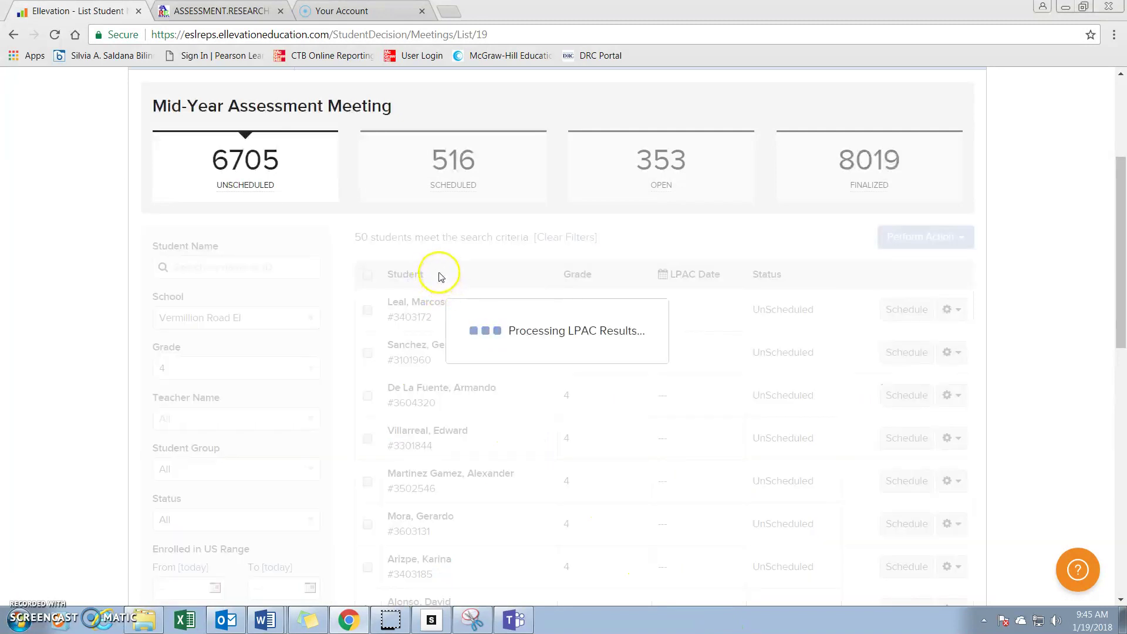
click(408, 274)
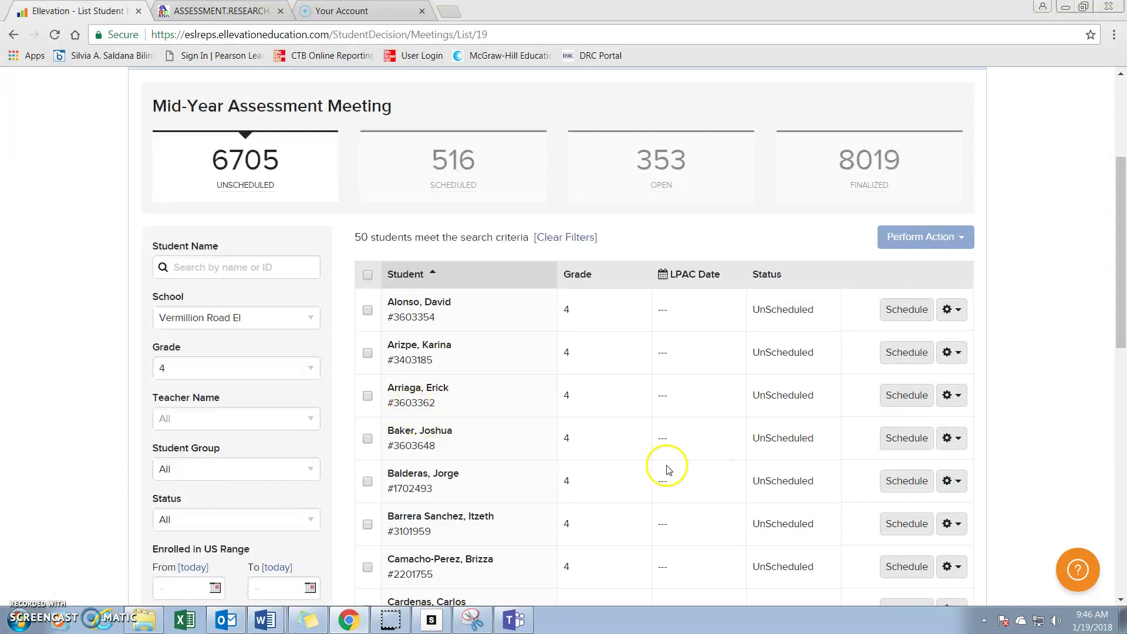
Choose Open & Perform LPAC from the first student's gear menu.
click(952, 310)
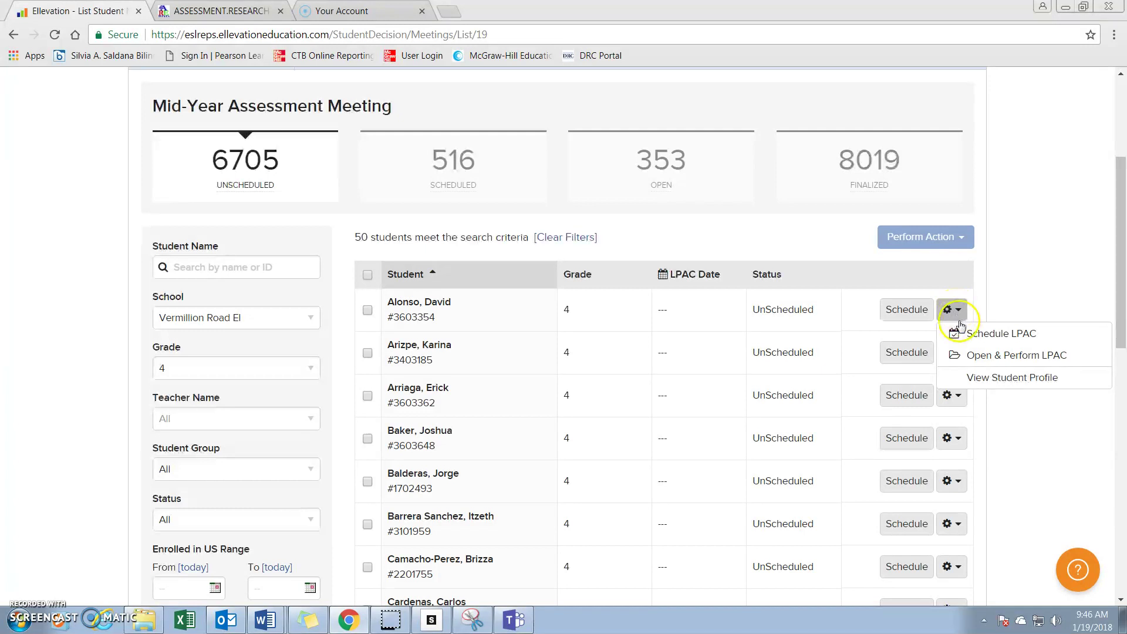
click(910, 314)
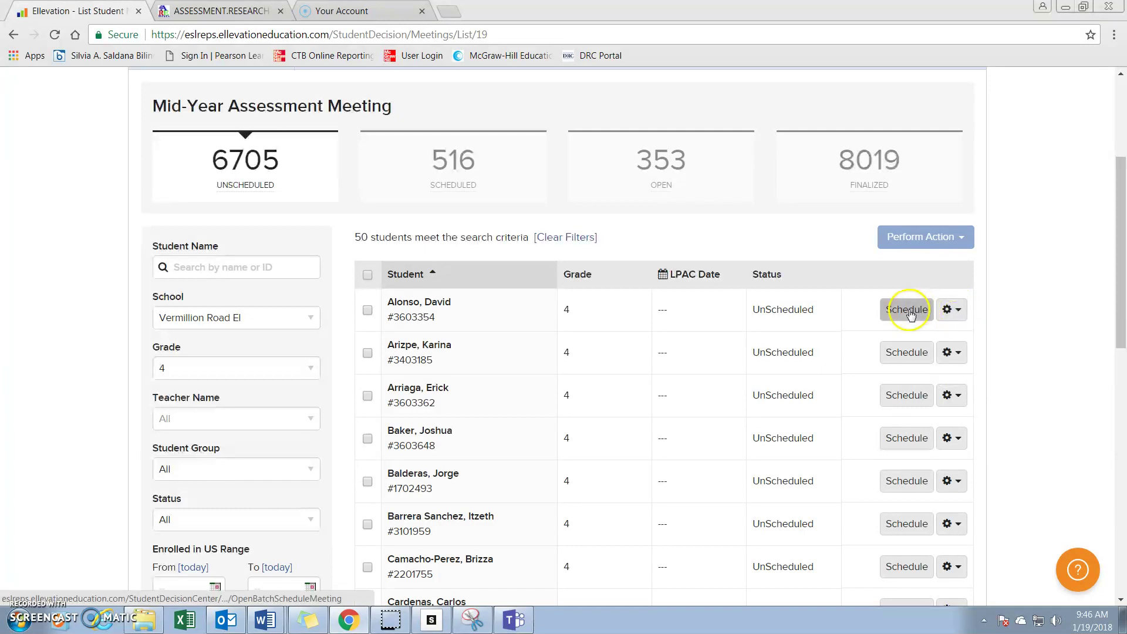
click(959, 311)
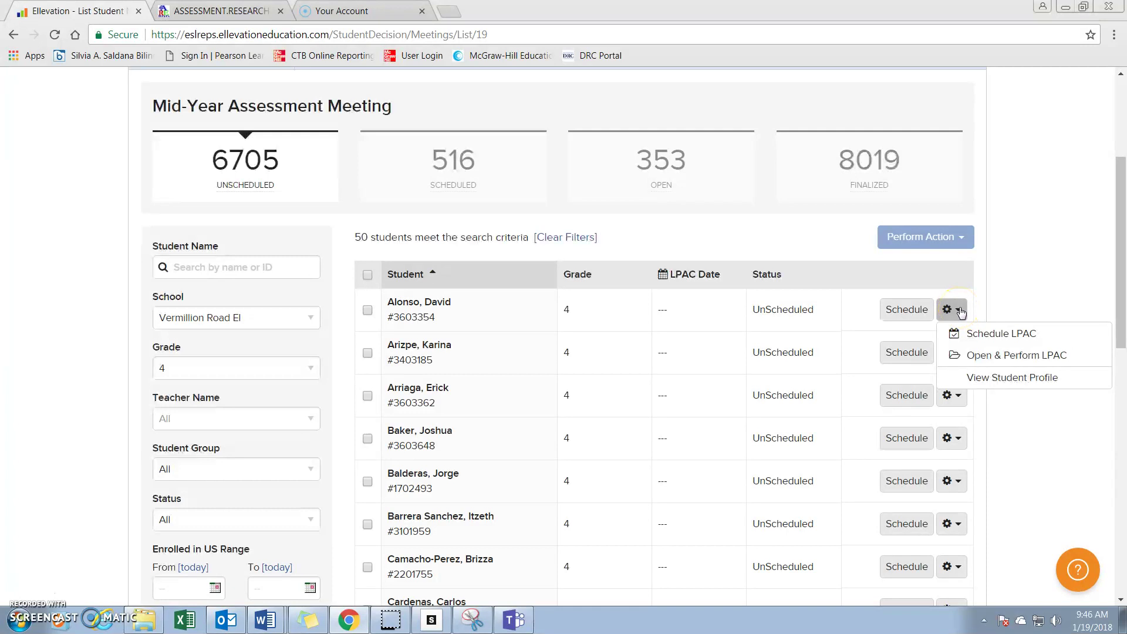
click(976, 357)
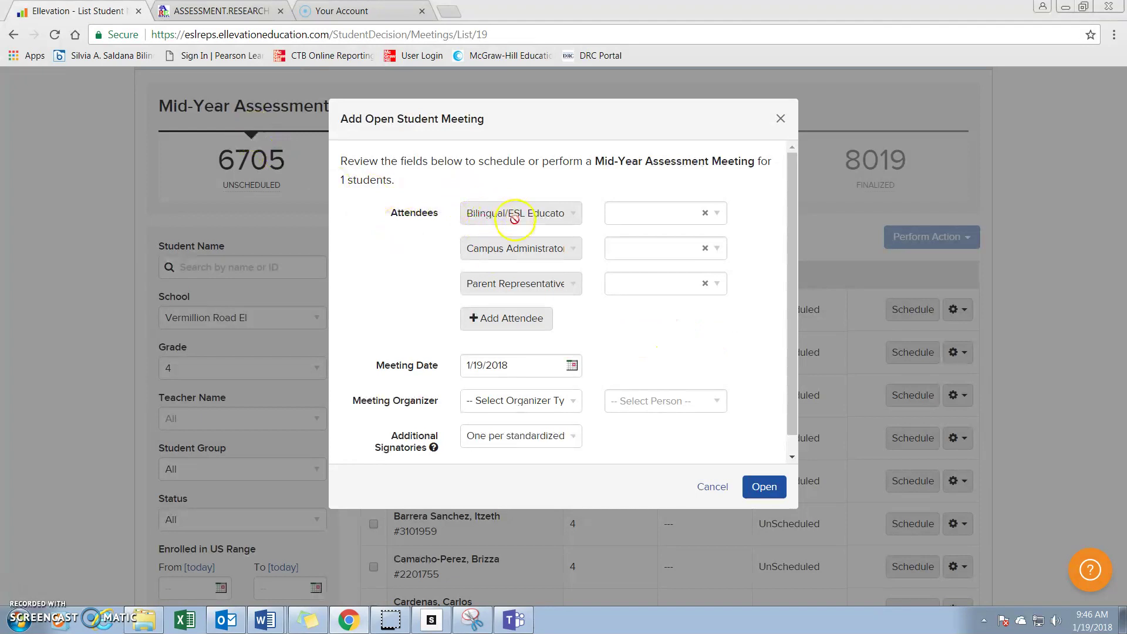
Search for and select the Bilingual/ESL Educator and Campus Administrator attendees by name.
click(621, 217)
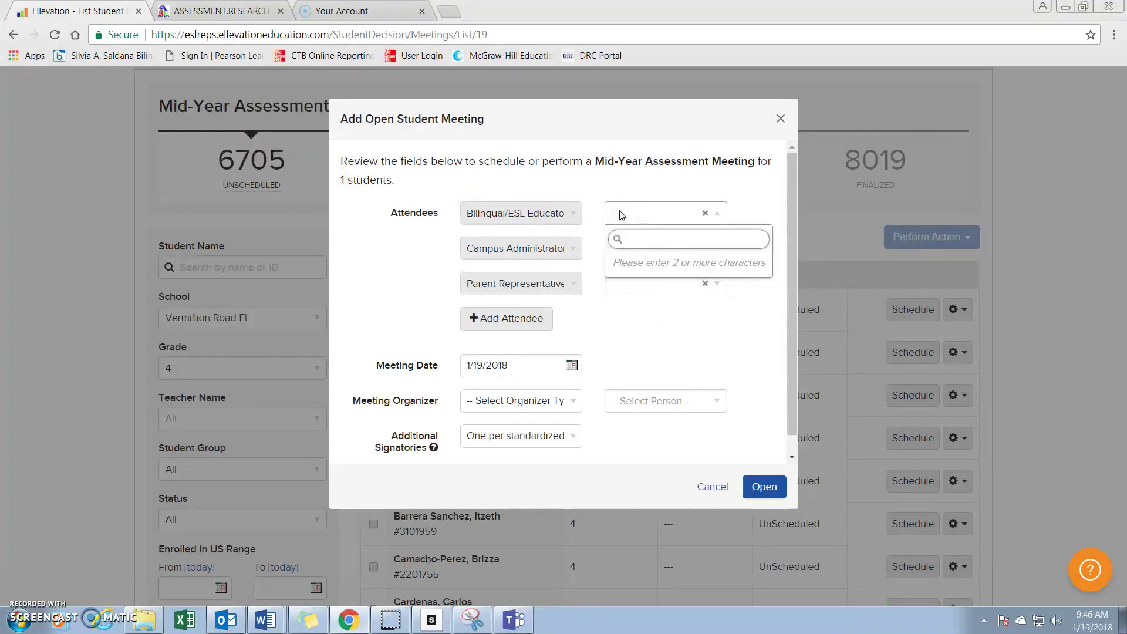
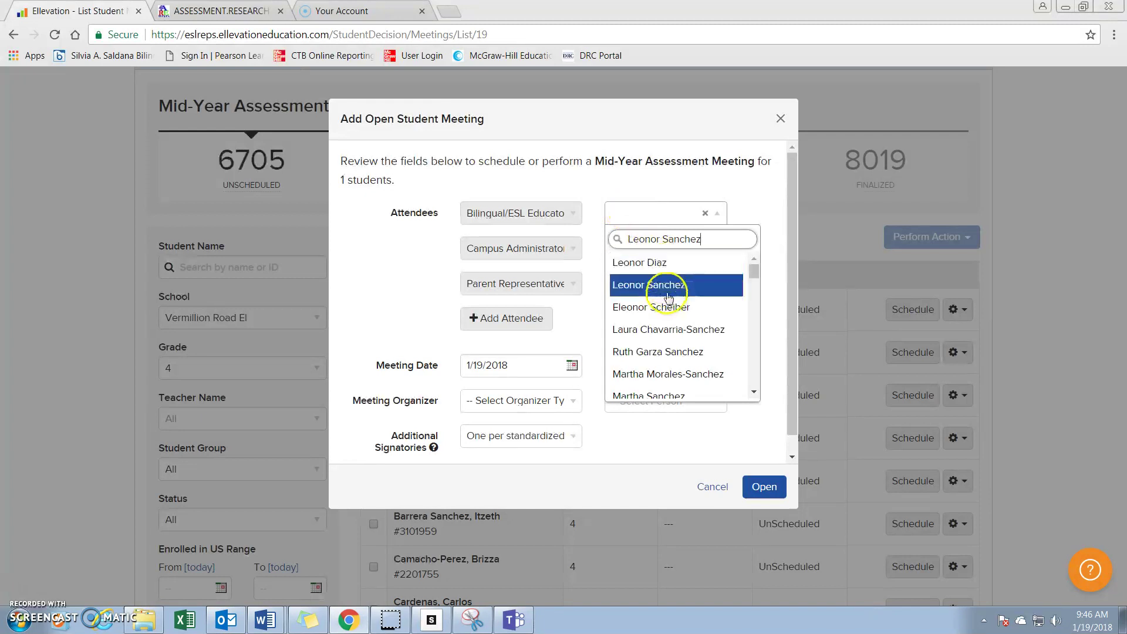
click(669, 298)
click(658, 252)
text(sandra)
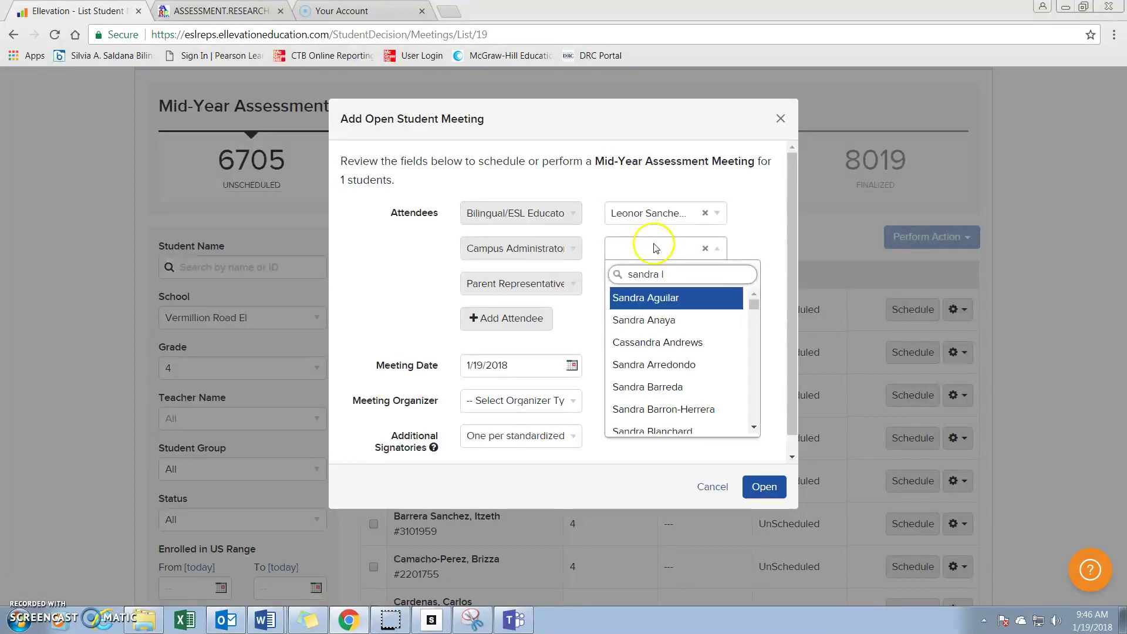
scroll(664, 332, down, 5)
scroll(661, 330, down, 3)
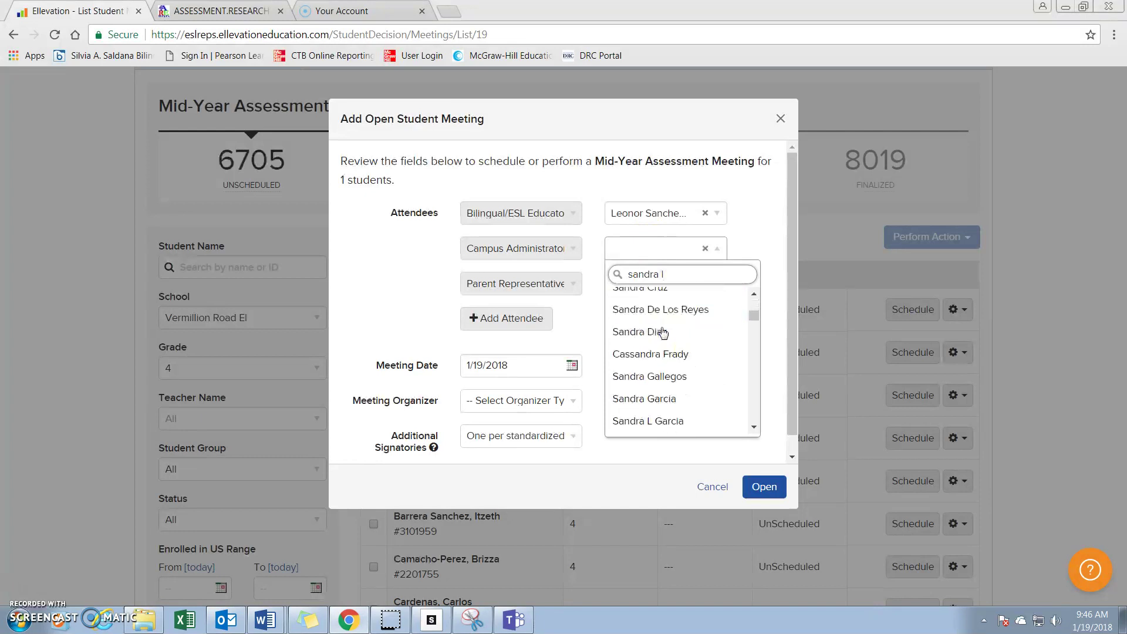
click(670, 382)
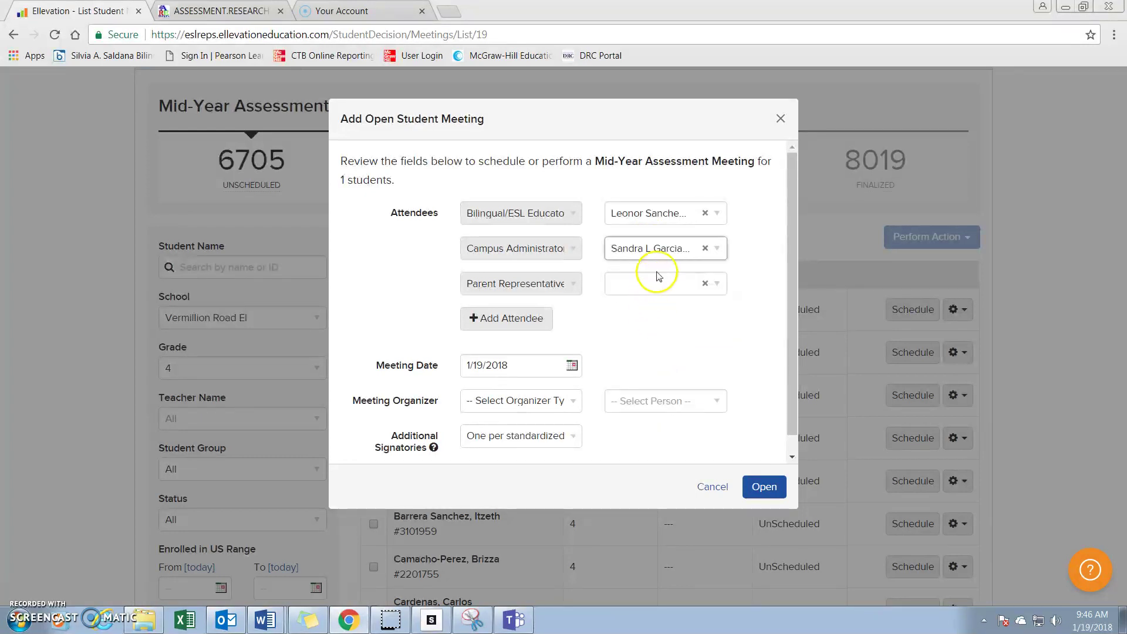
Set the Parent Representative attendee to Other and start entering the parent's name.
click(654, 291)
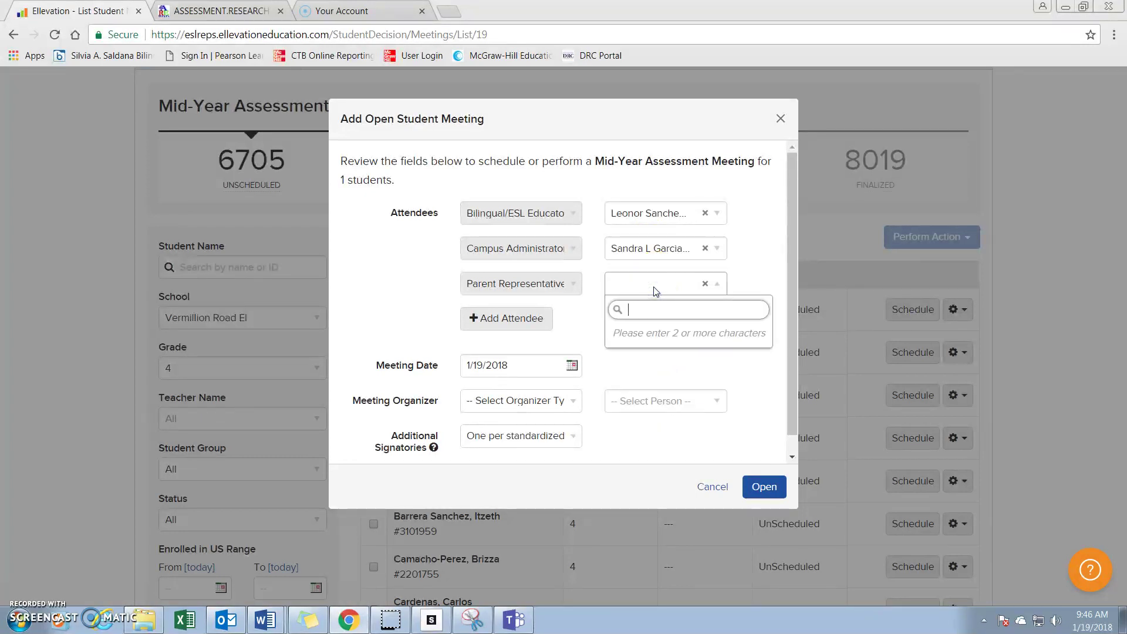
text(Other)
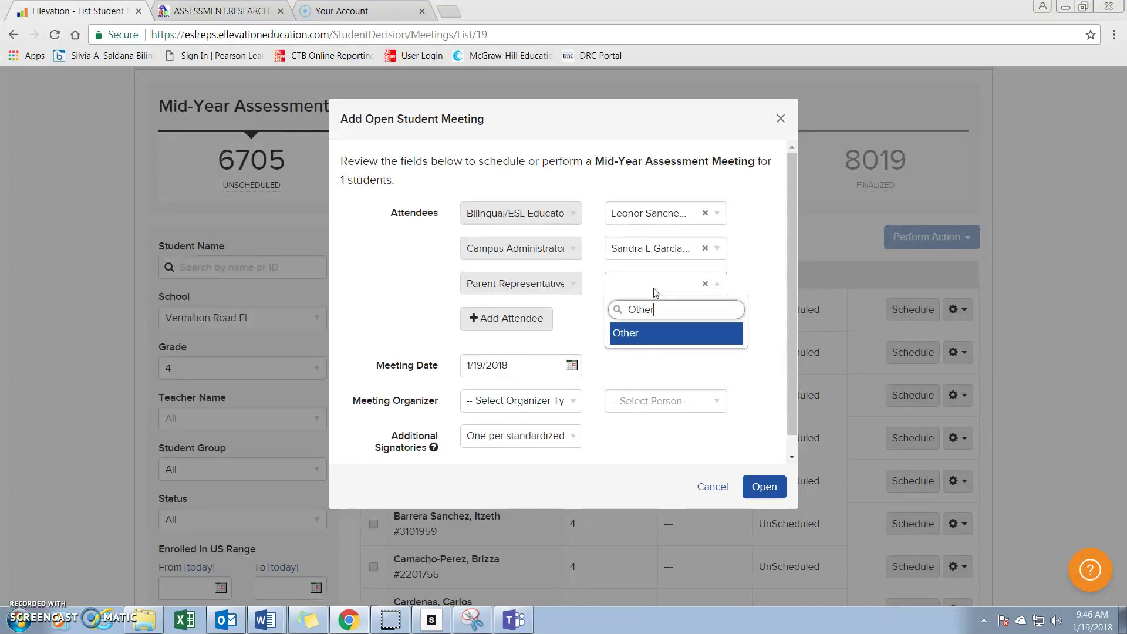
click(714, 340)
click(691, 325)
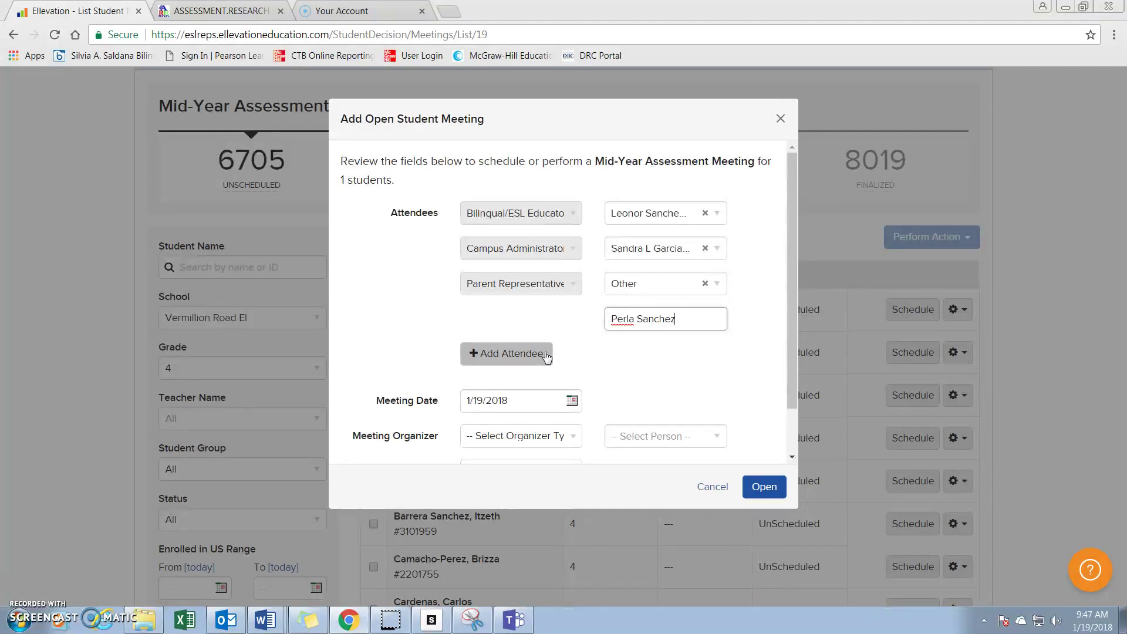
Add an attendee row as Bilingual/ESL Educator and select the found educator.
click(546, 354)
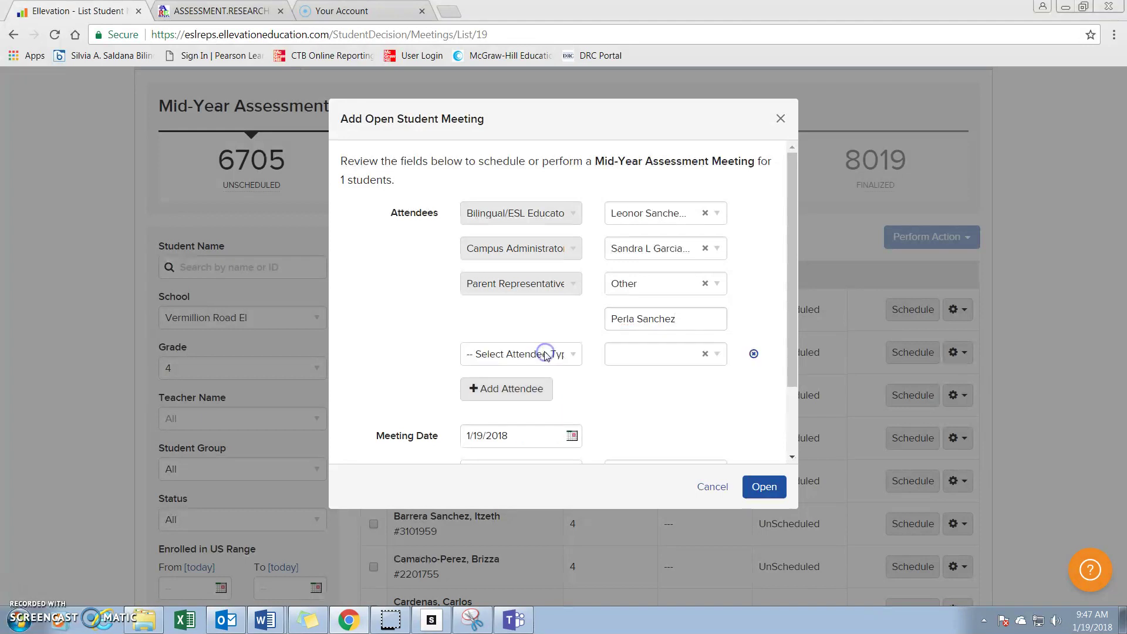
click(546, 355)
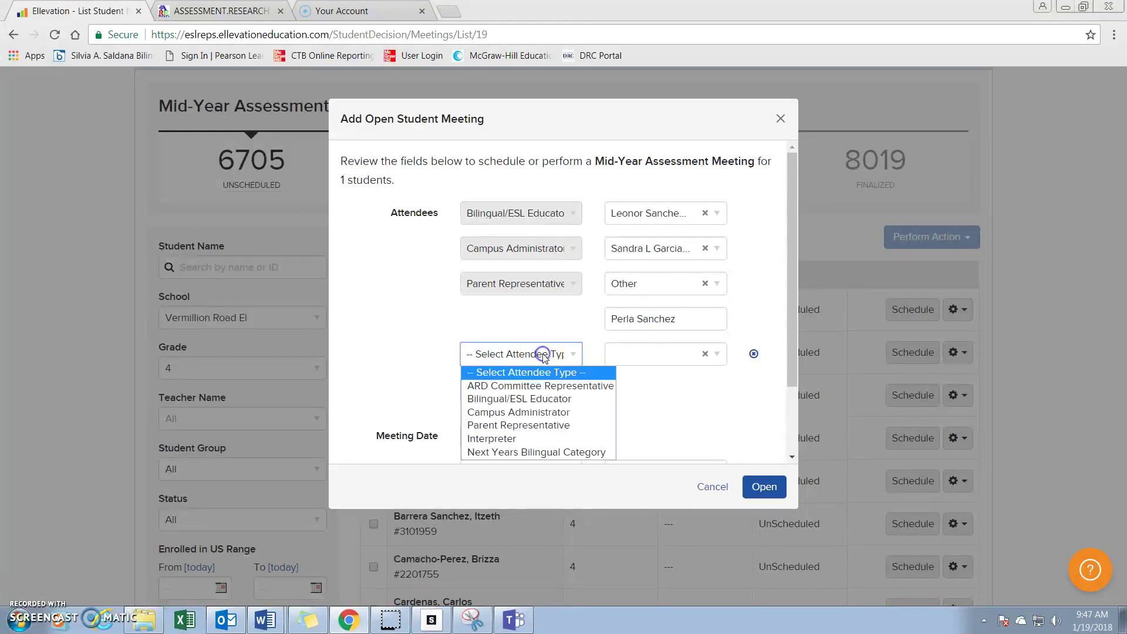
click(538, 399)
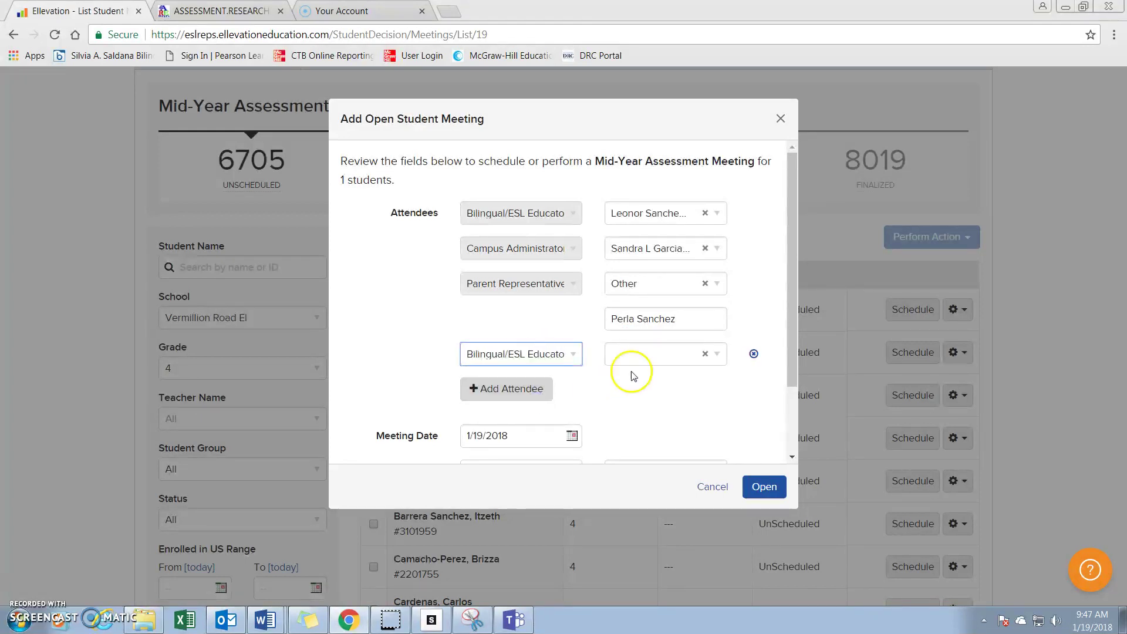
click(654, 352)
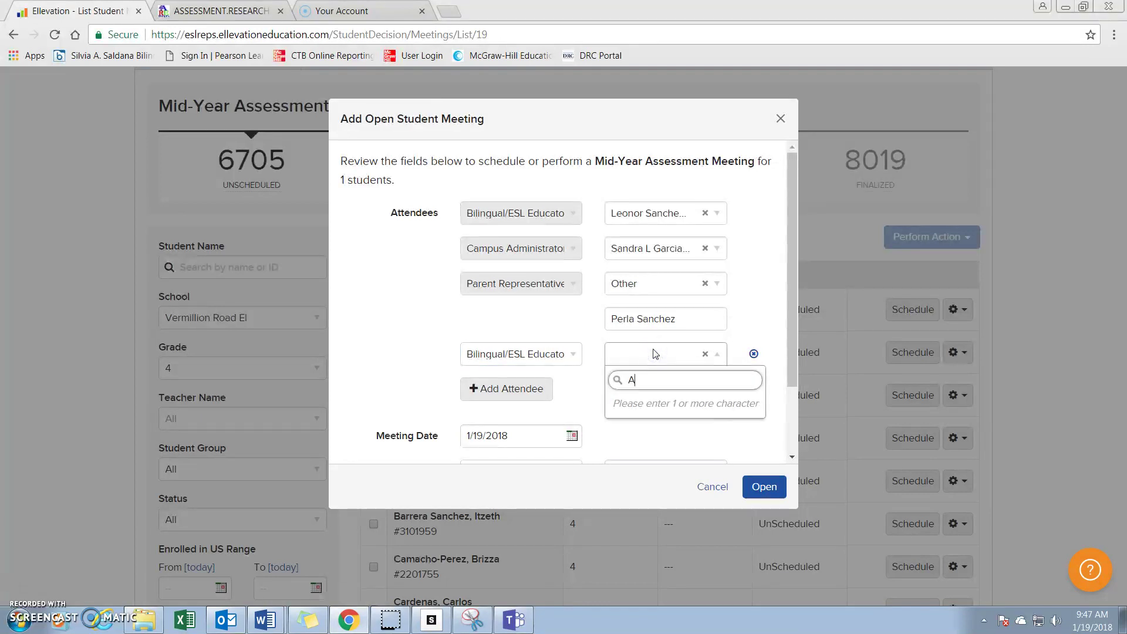
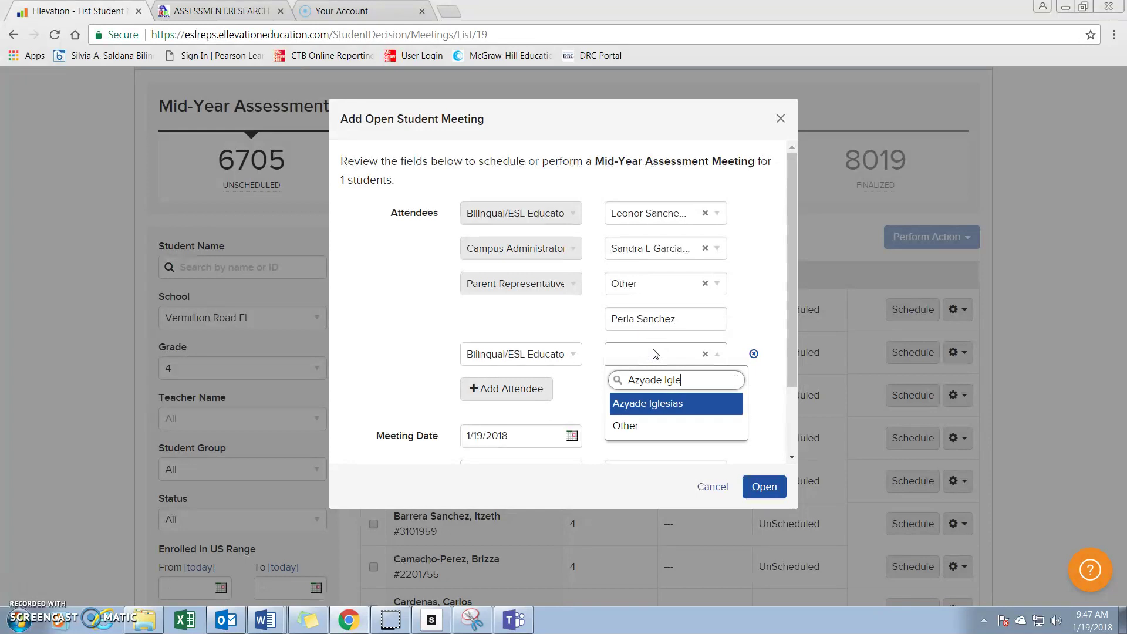
click(631, 401)
Add another Bilingual/ESL Educator attendee row and pick a second educator from the results.
click(552, 390)
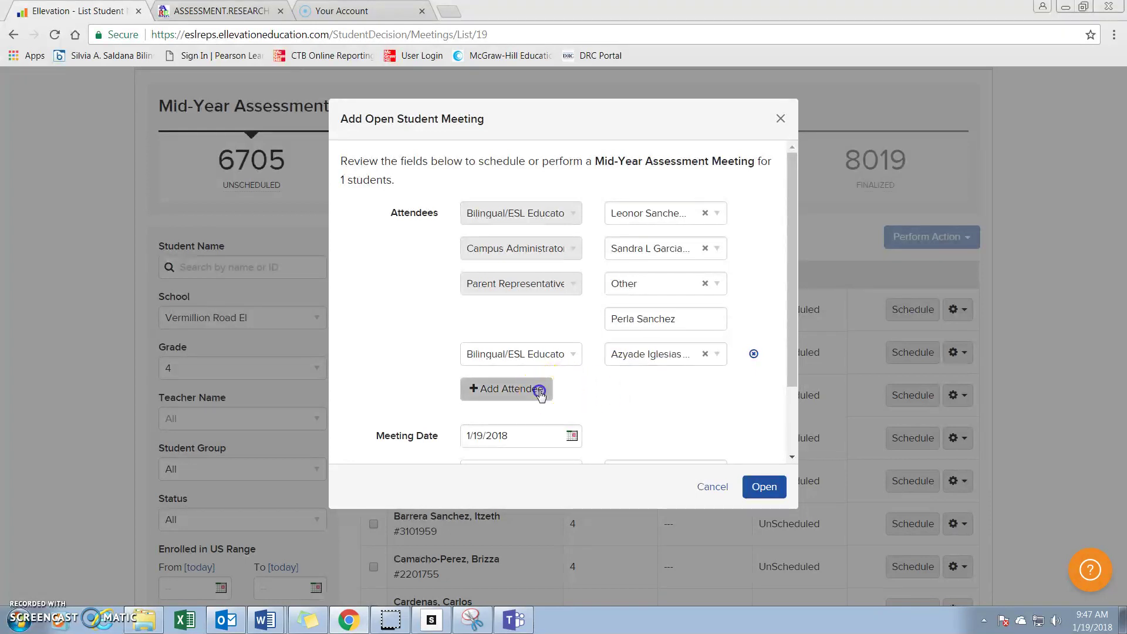
click(553, 391)
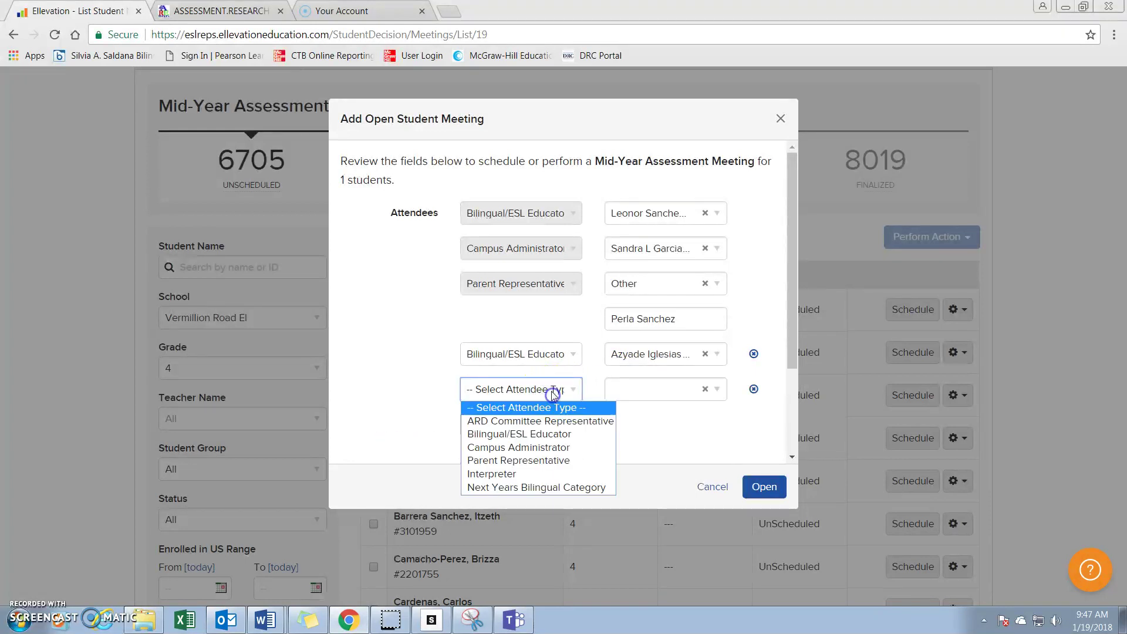
click(551, 434)
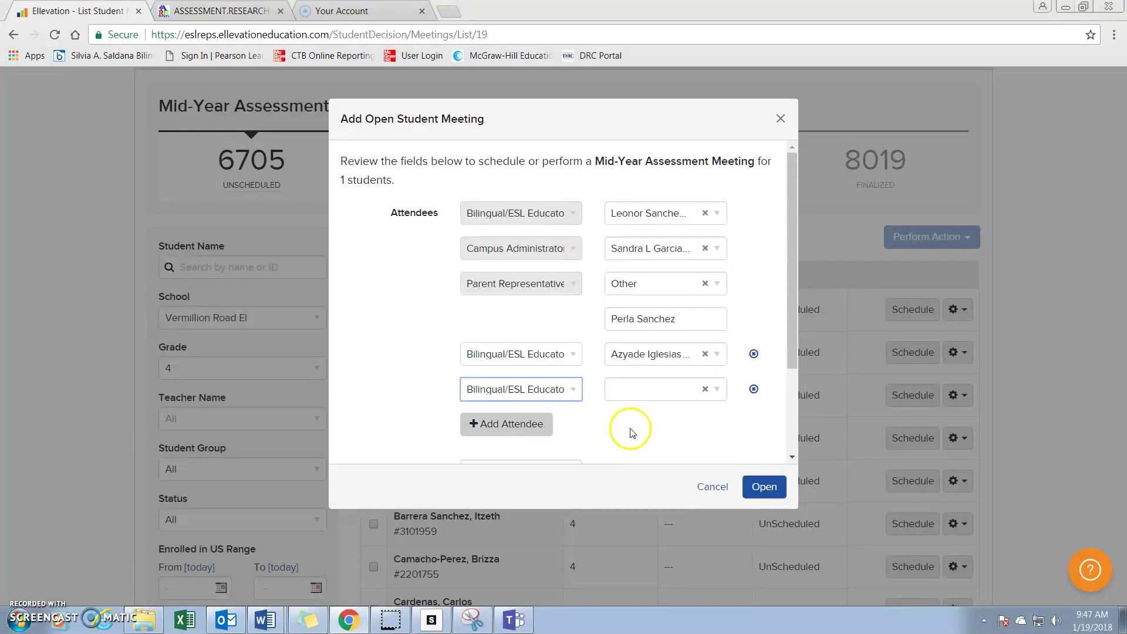
click(676, 389)
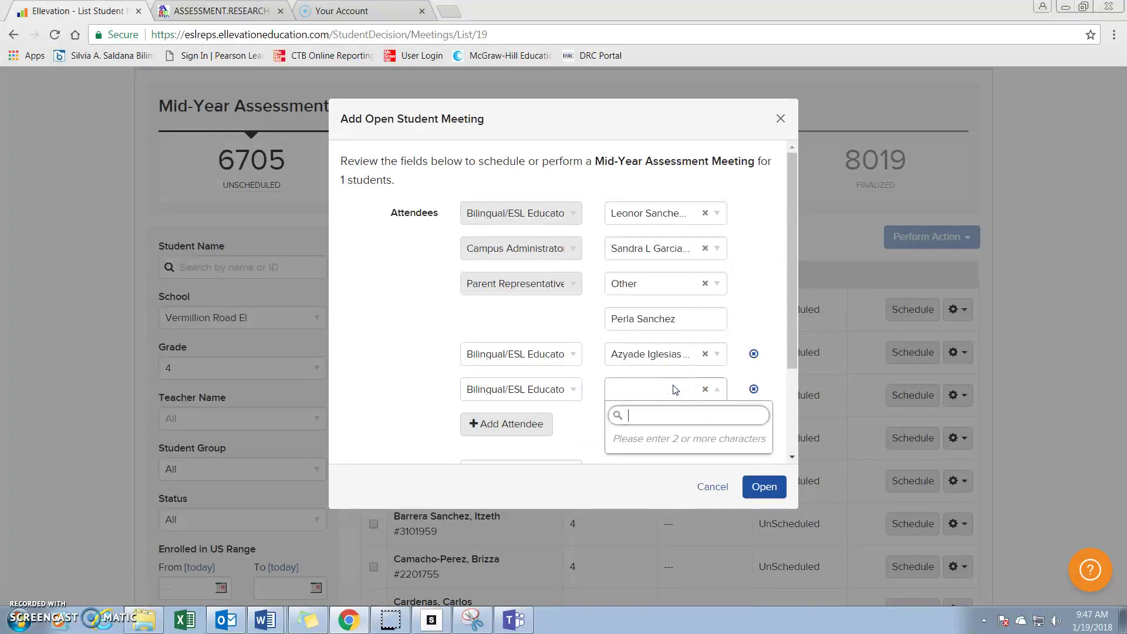
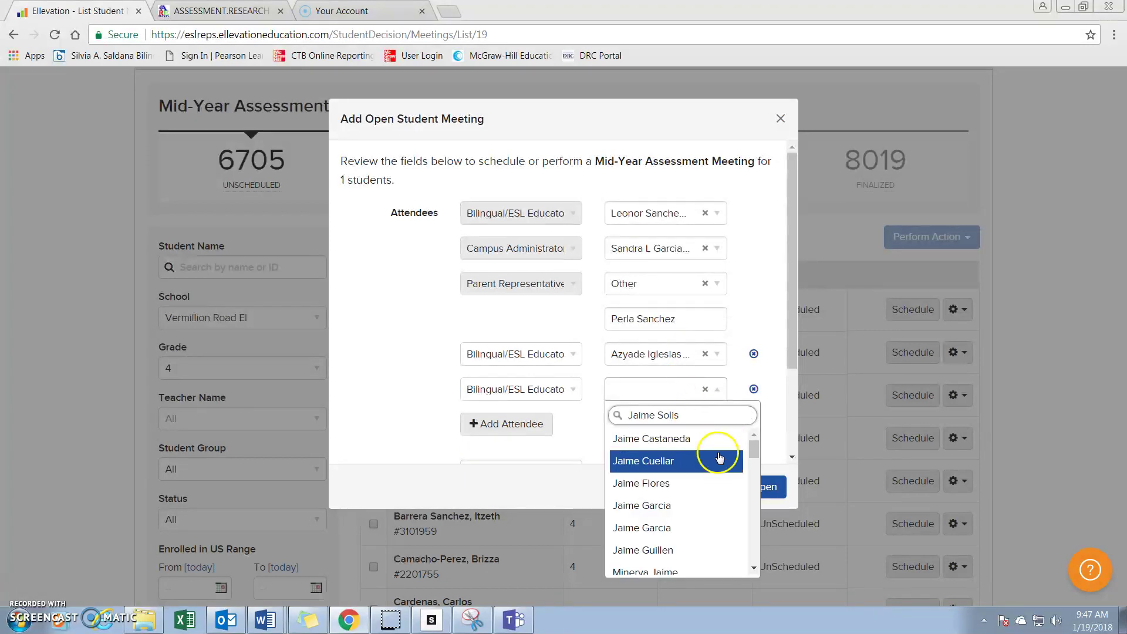
scroll(714, 451, down, 3)
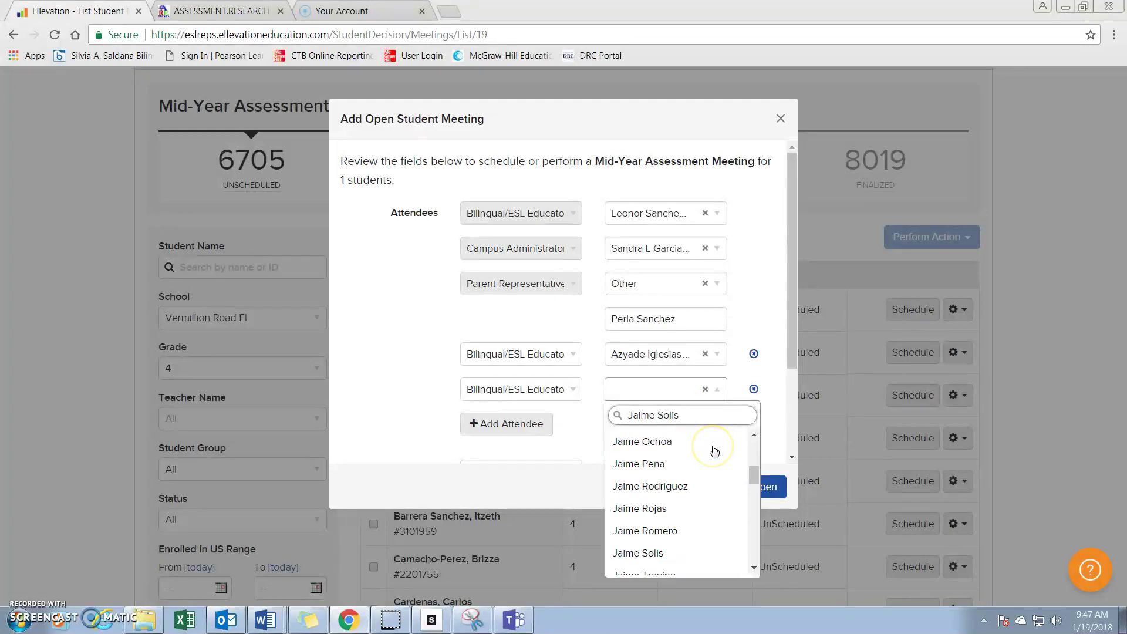
click(644, 554)
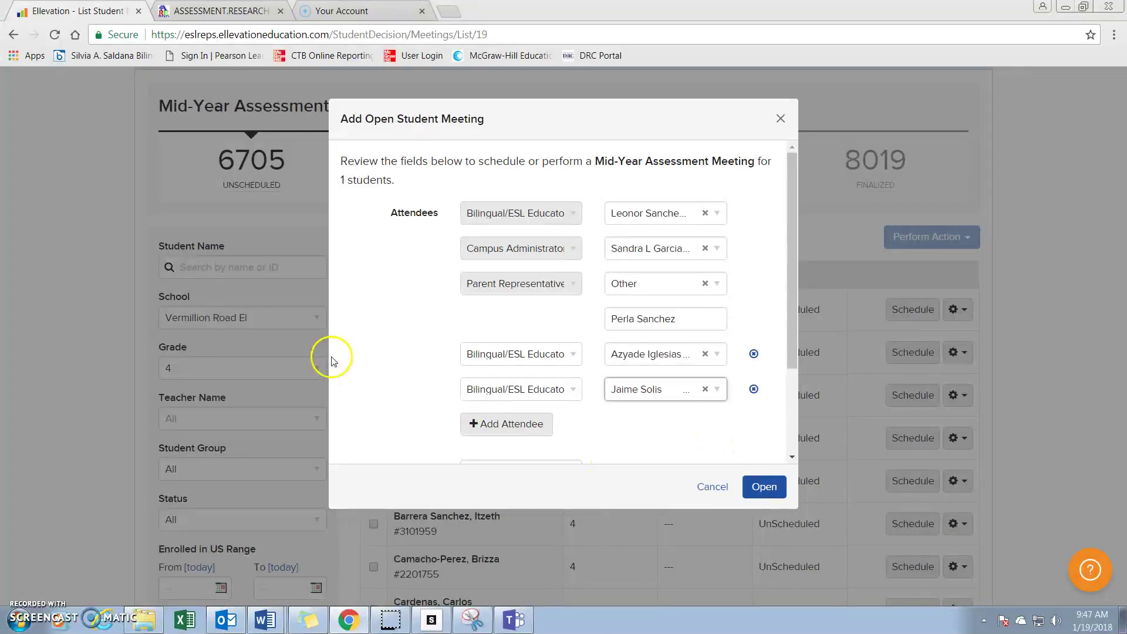
scroll(405, 353, down, 1)
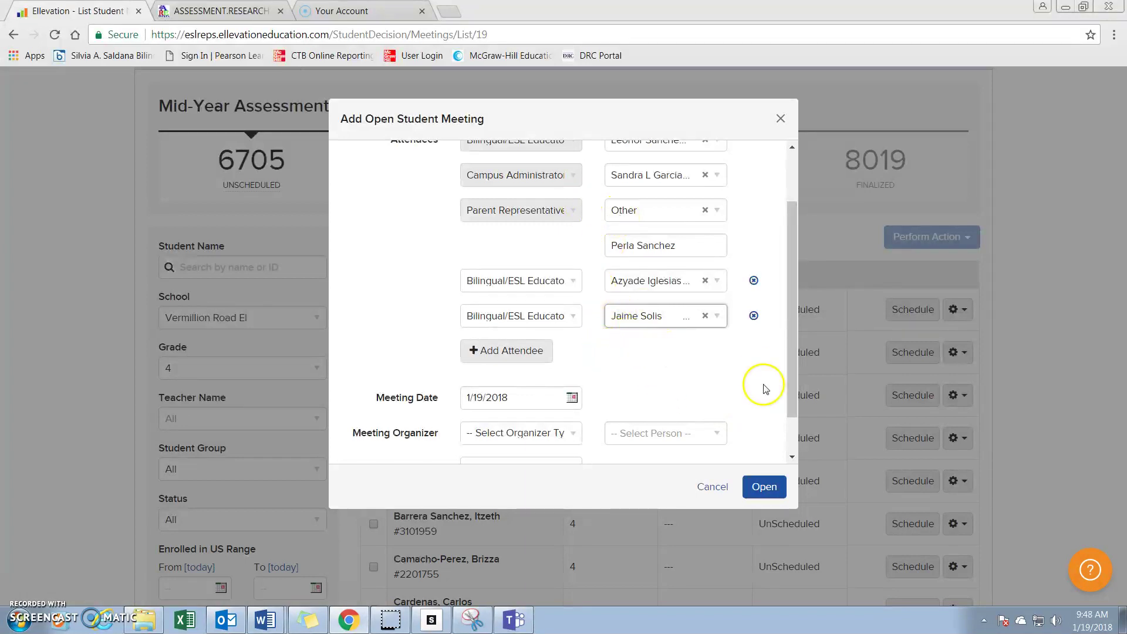
Make the meeting organizer a Campus Administrator and select the administrator by name.
scroll(646, 352, down, 1)
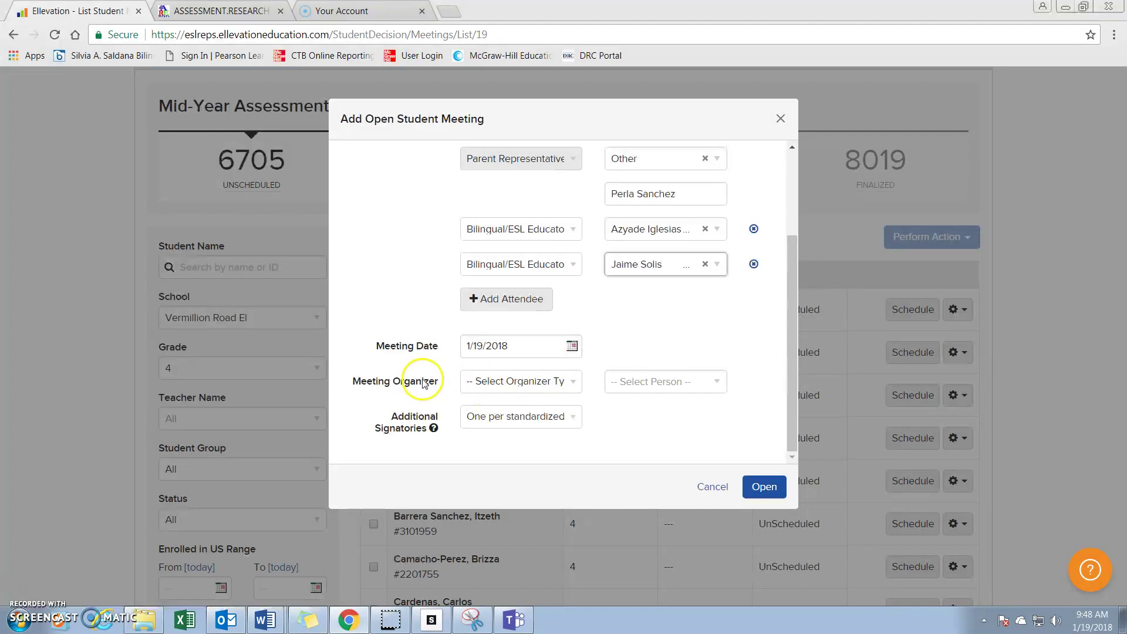
click(574, 382)
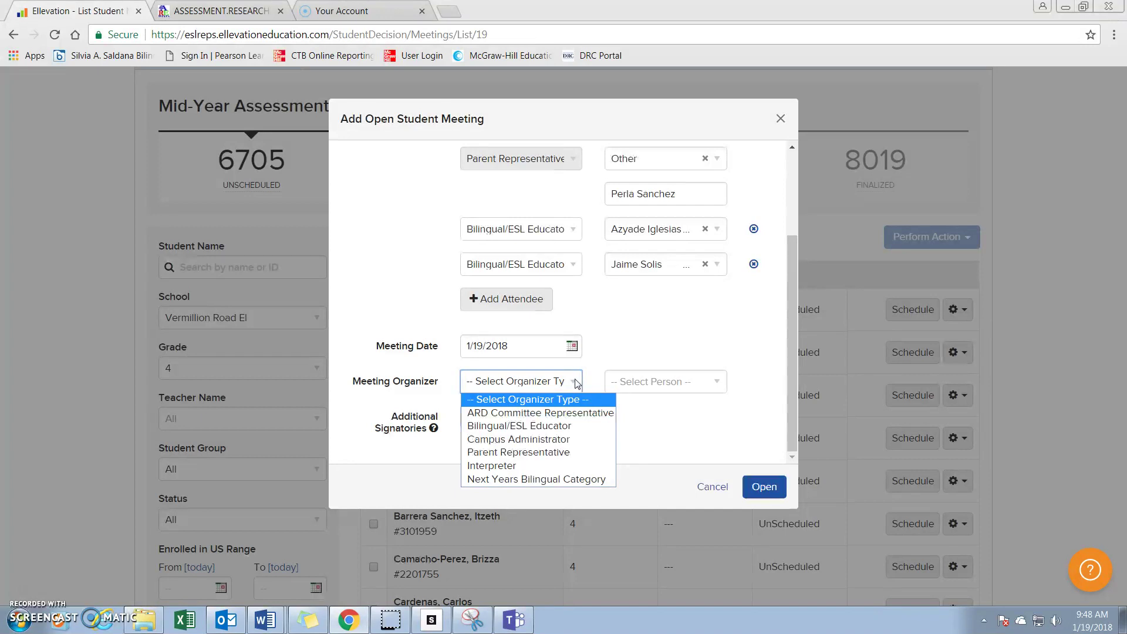
click(564, 439)
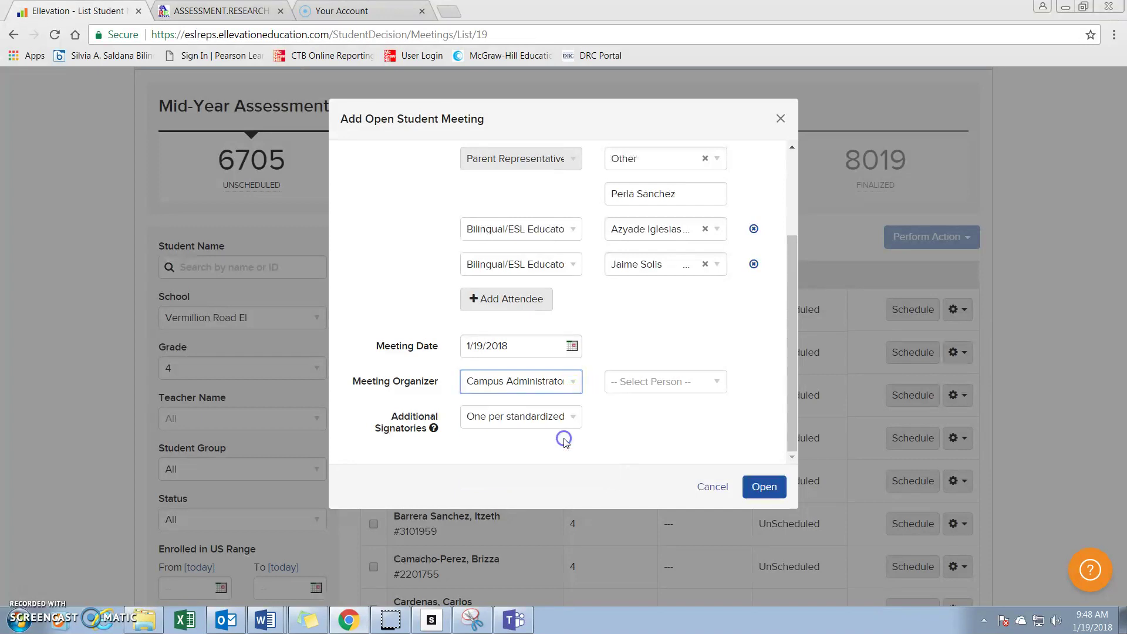
click(631, 378)
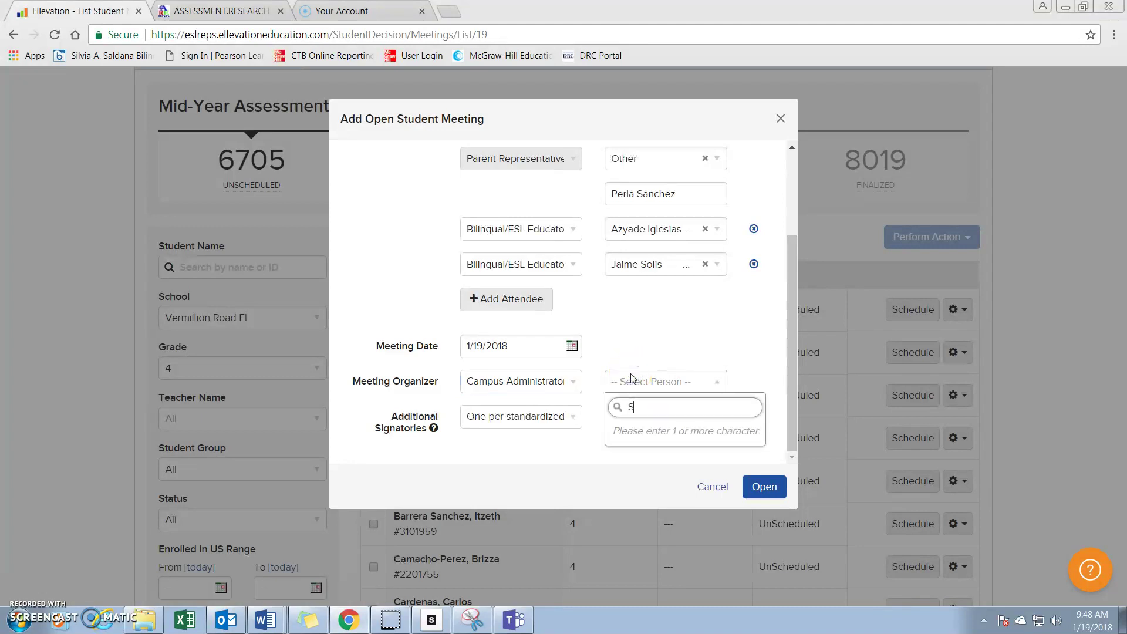
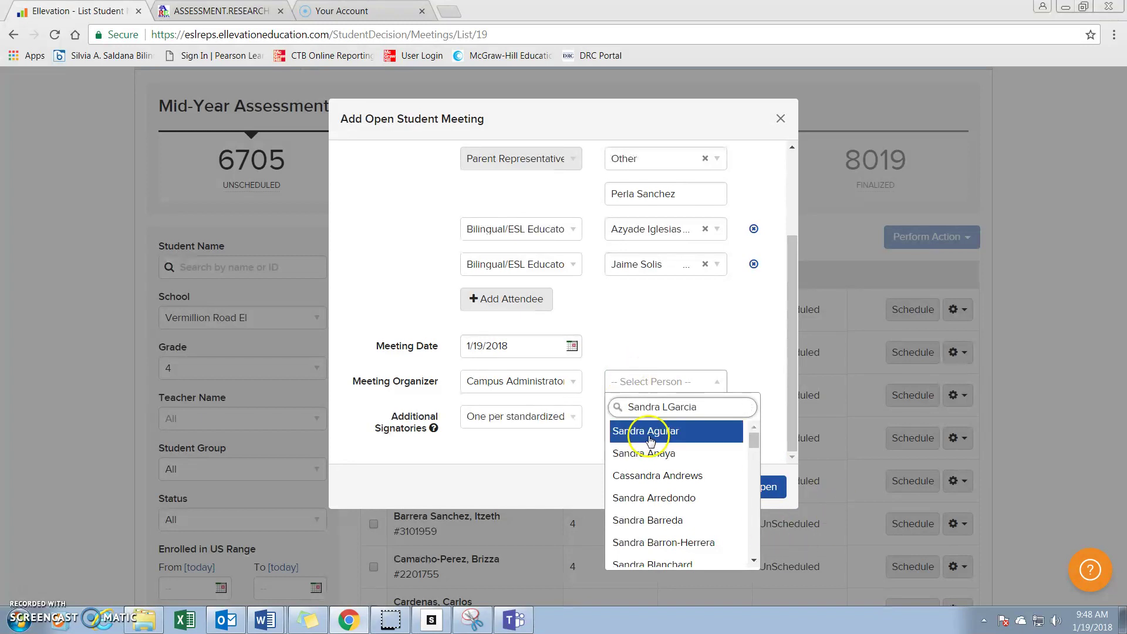
scroll(666, 468, down, 3)
scroll(665, 468, down, 5)
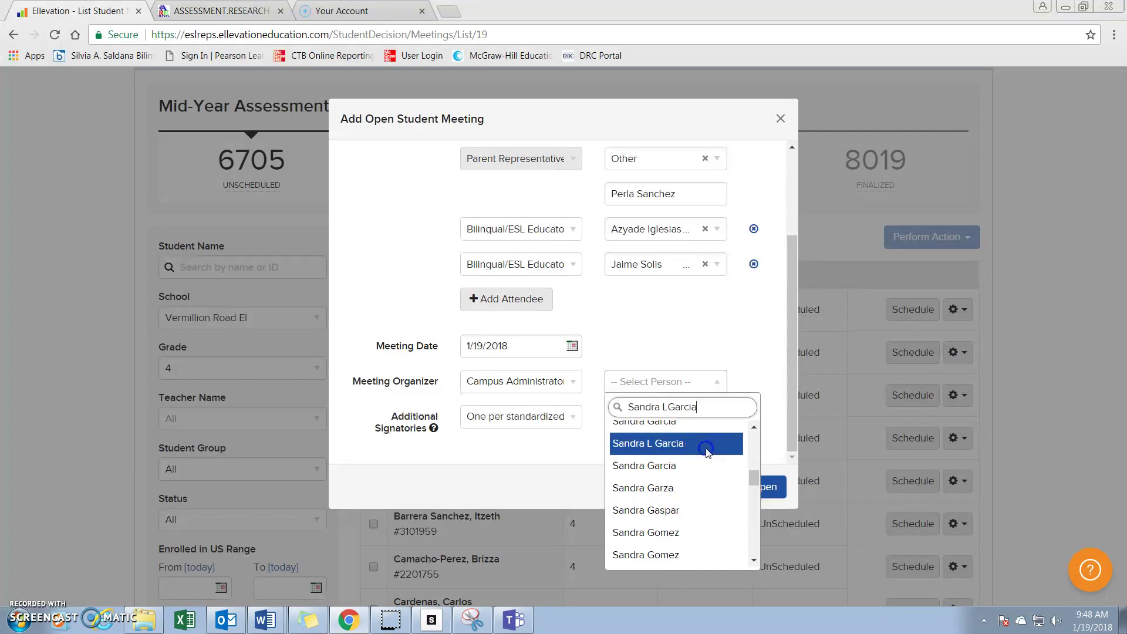
click(710, 445)
click(402, 438)
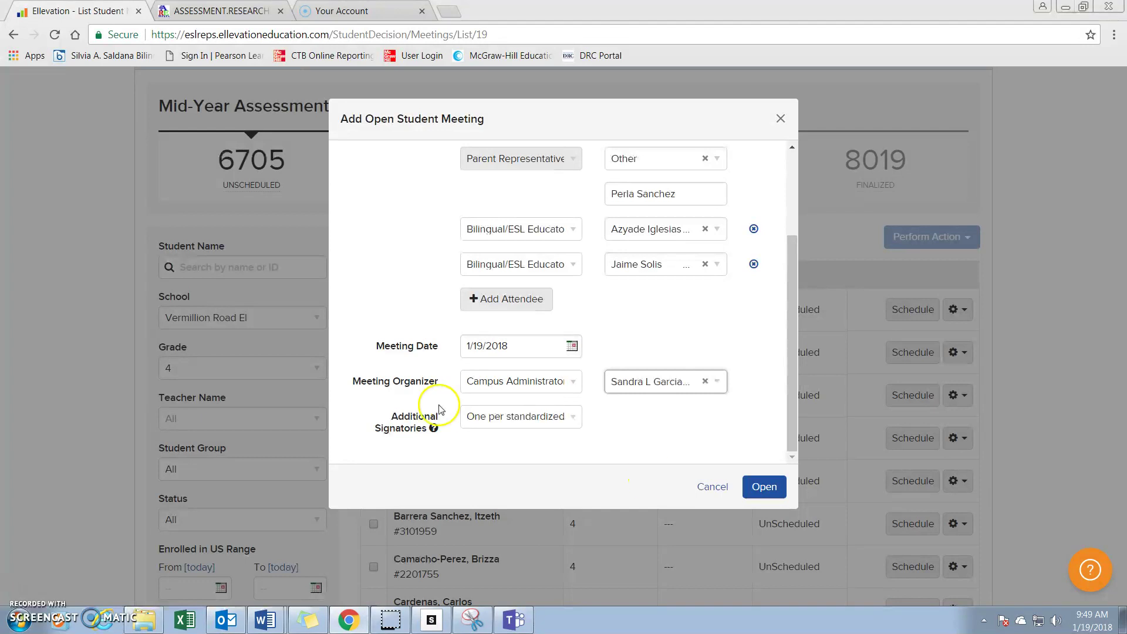
Set Additional Signatories to 1 and open the meeting.
click(574, 418)
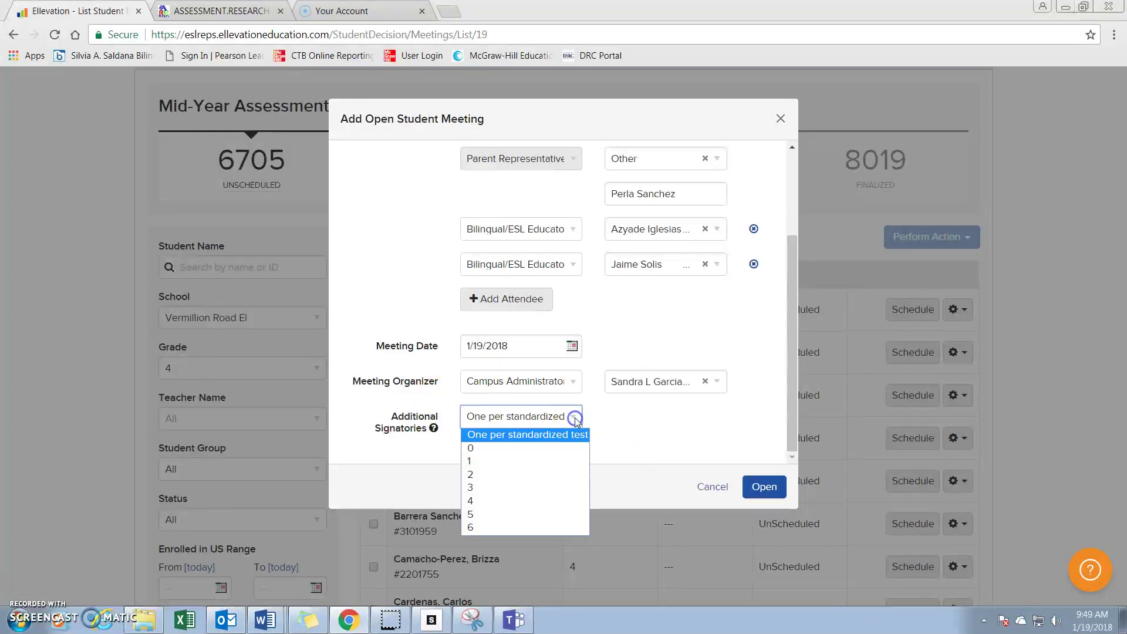
click(536, 462)
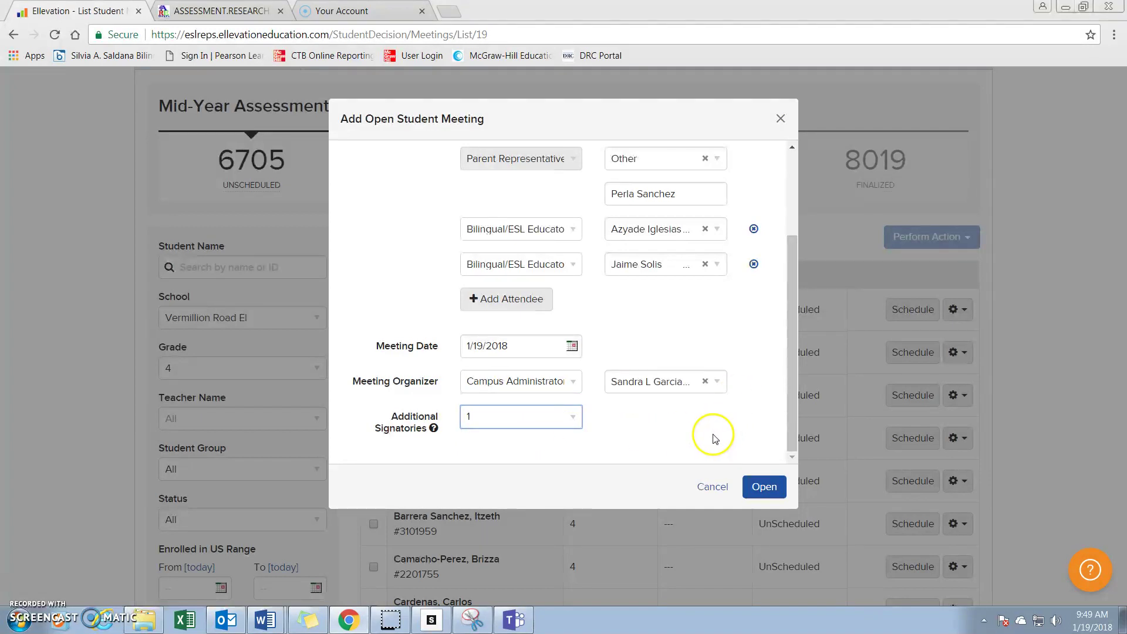
click(756, 492)
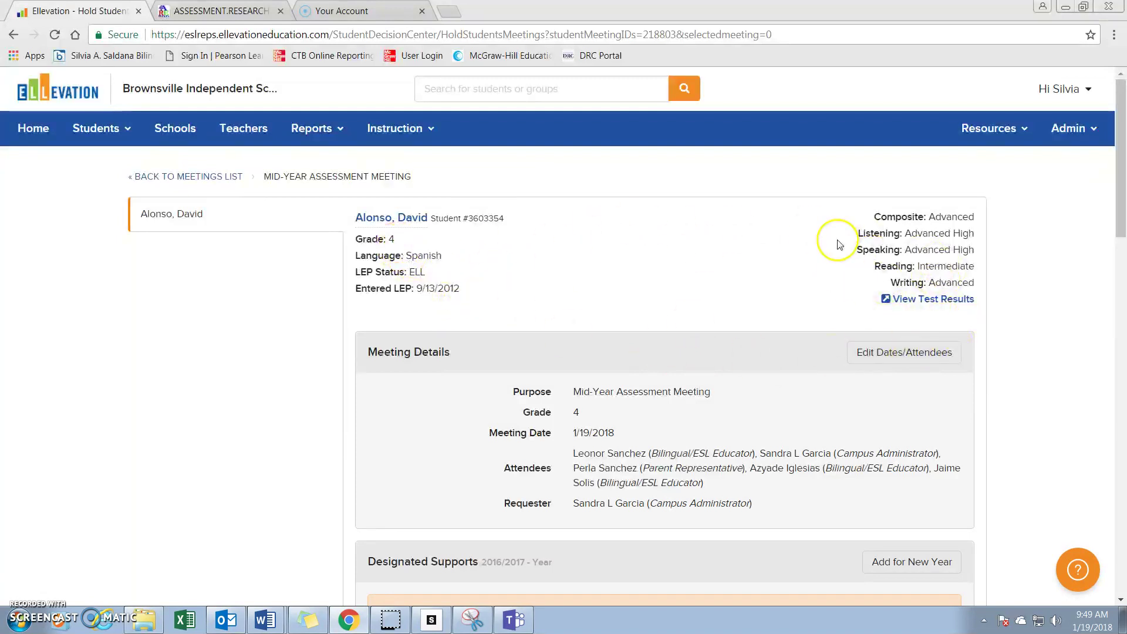
Scroll through Meeting Details down to the 2016/2017 Designated Supports section.
scroll(843, 250, down, 2)
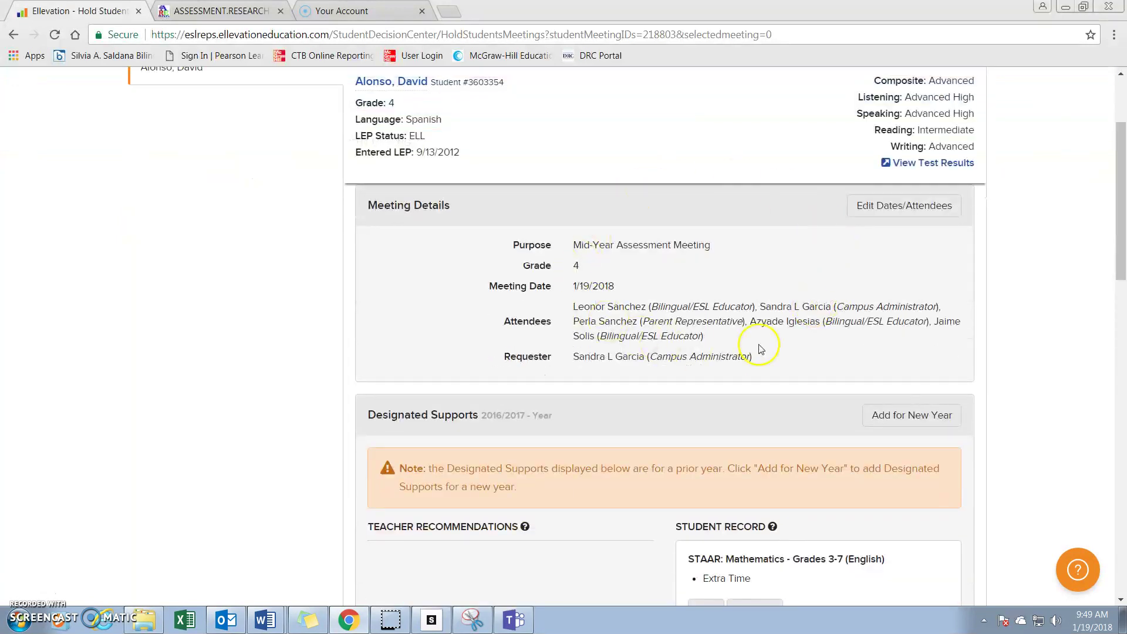
scroll(759, 353, up, 1)
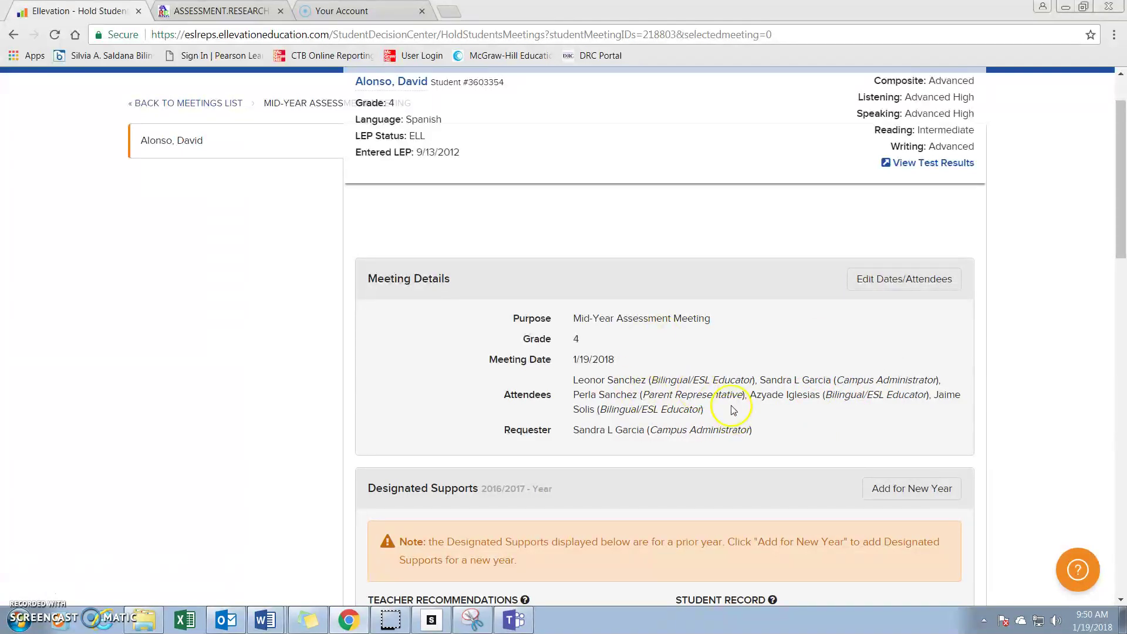
scroll(723, 405, down, 3)
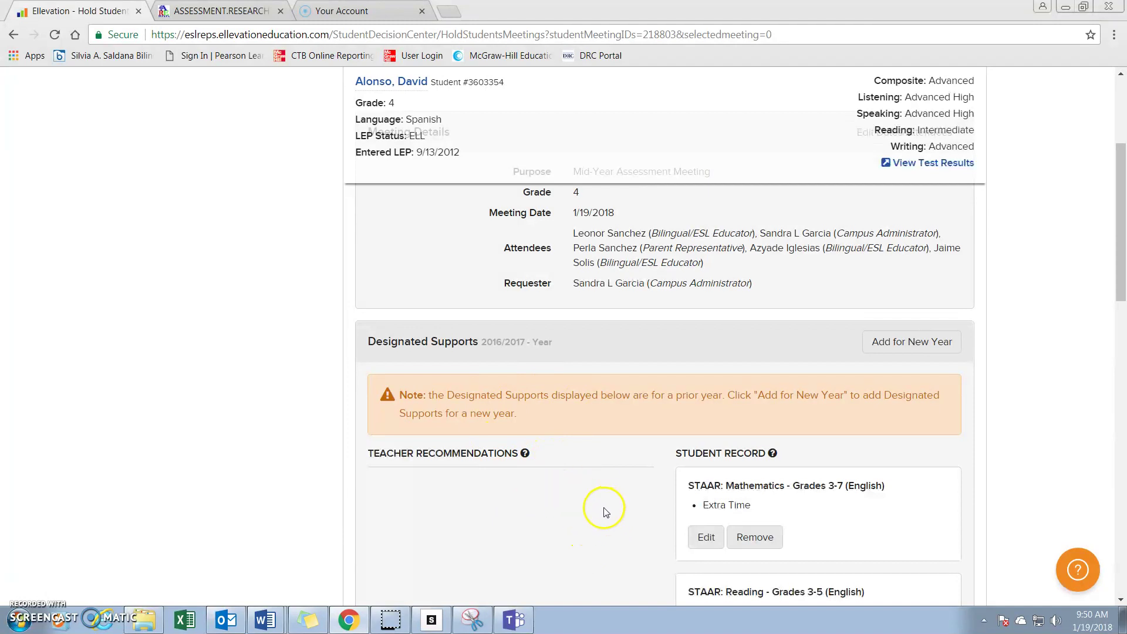
scroll(569, 487, down, 1)
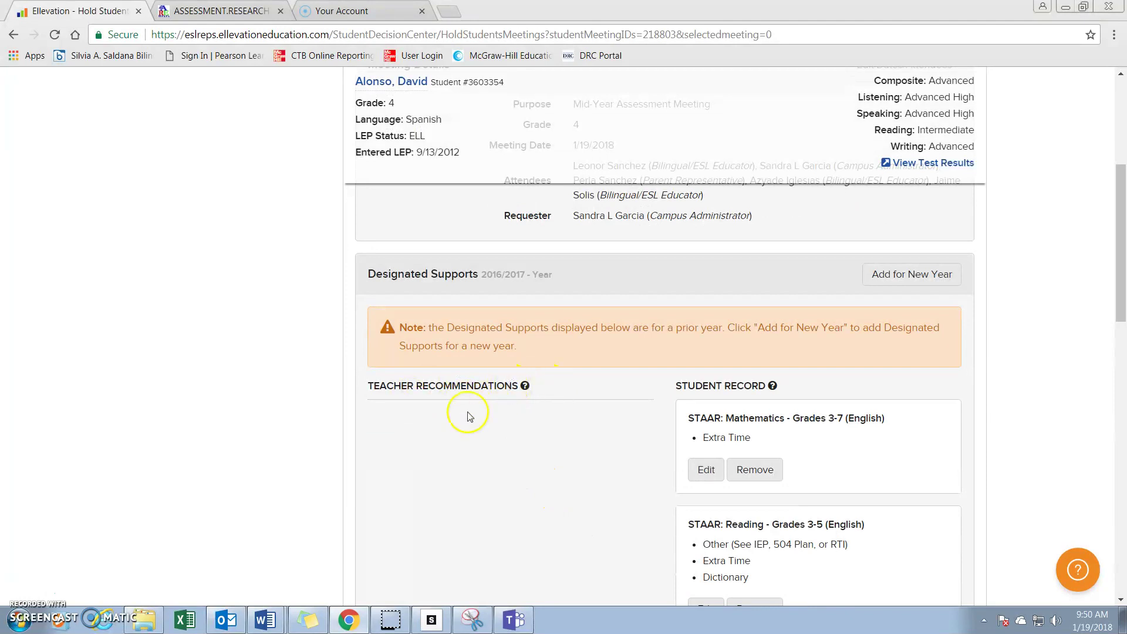
Create a 2017/2018 whole-Year supports set and choose STAAR: Reading - Grades 3-5 (English).
click(938, 276)
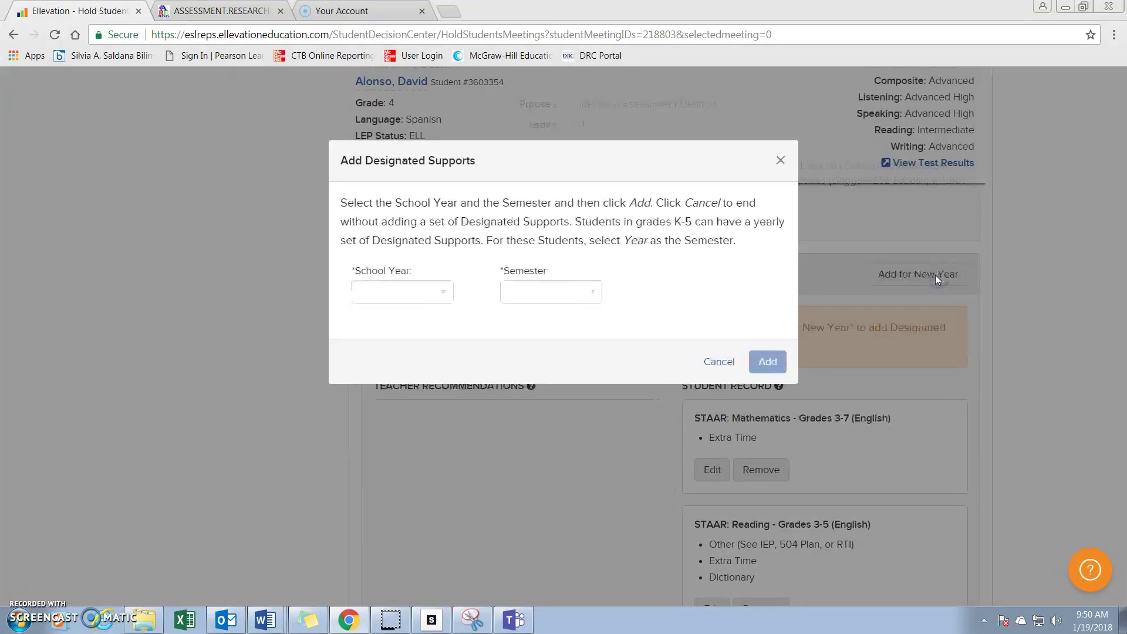
click(440, 293)
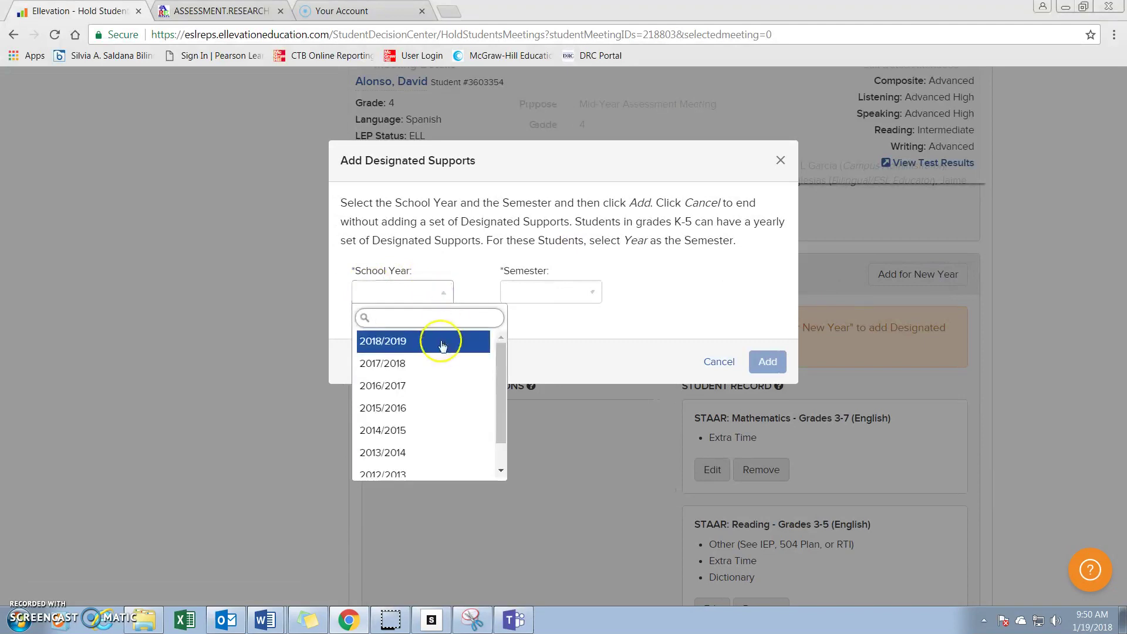
click(412, 364)
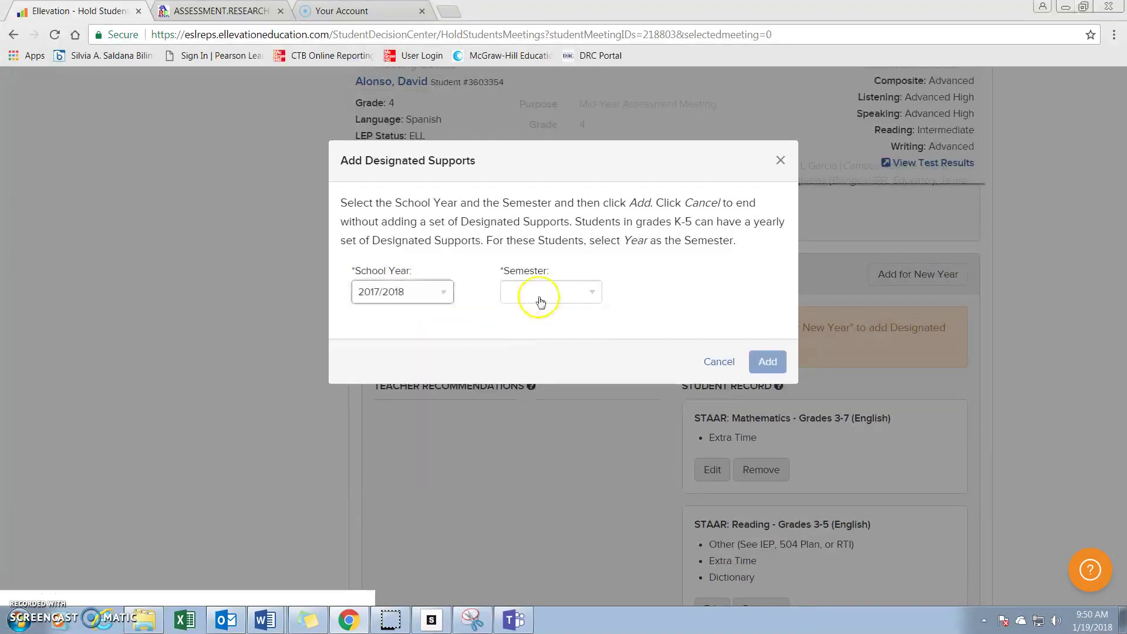
click(597, 293)
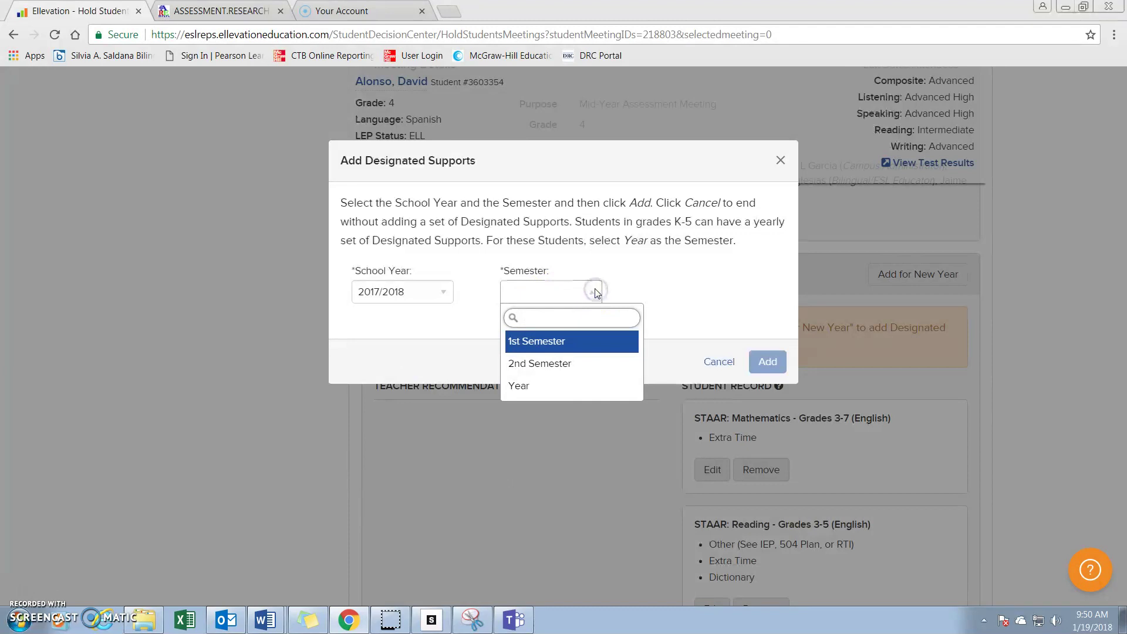
click(574, 392)
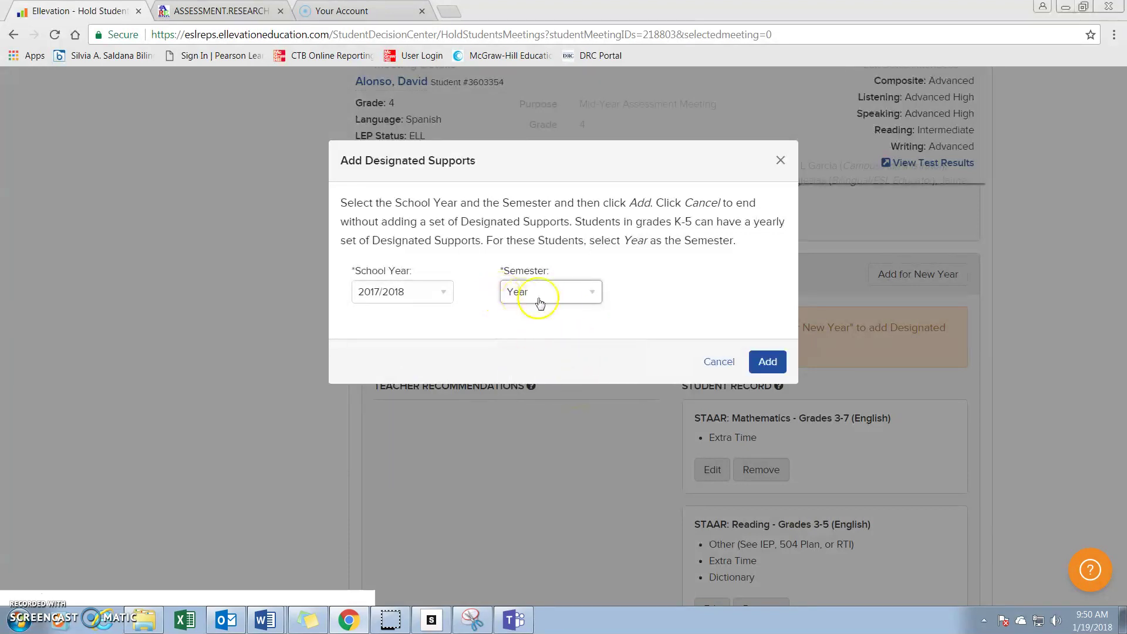
click(761, 375)
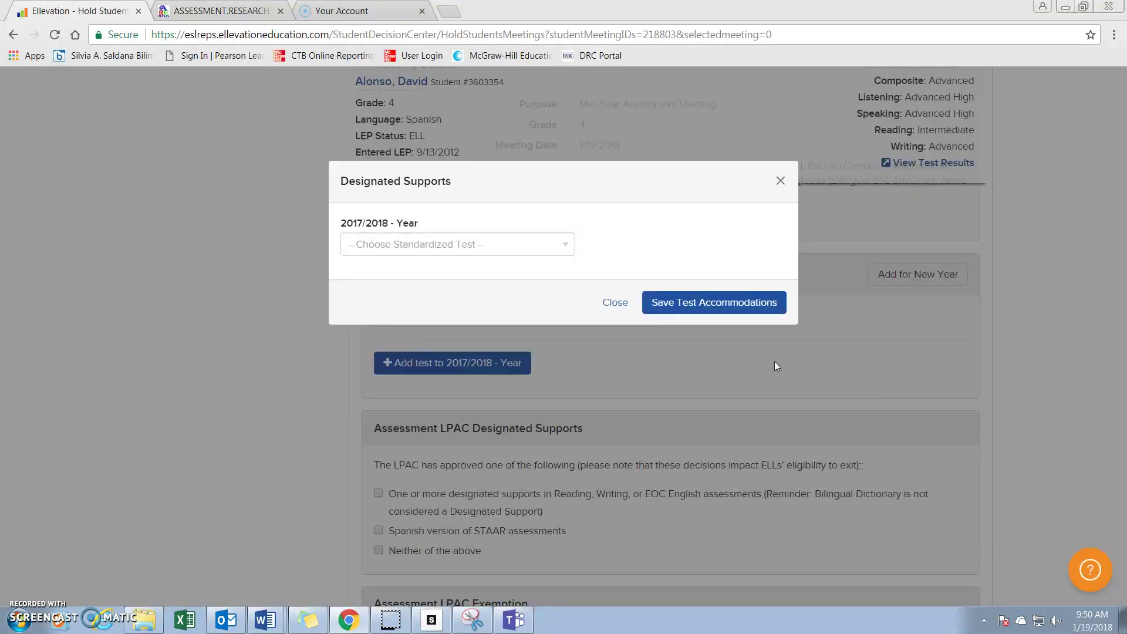
click(567, 245)
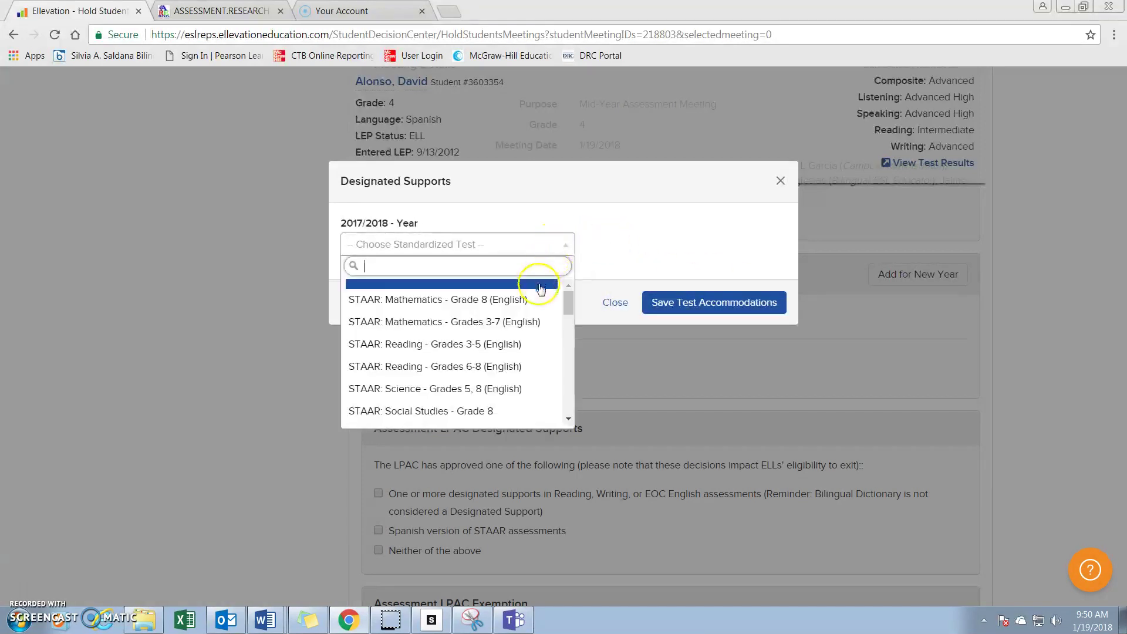
click(523, 350)
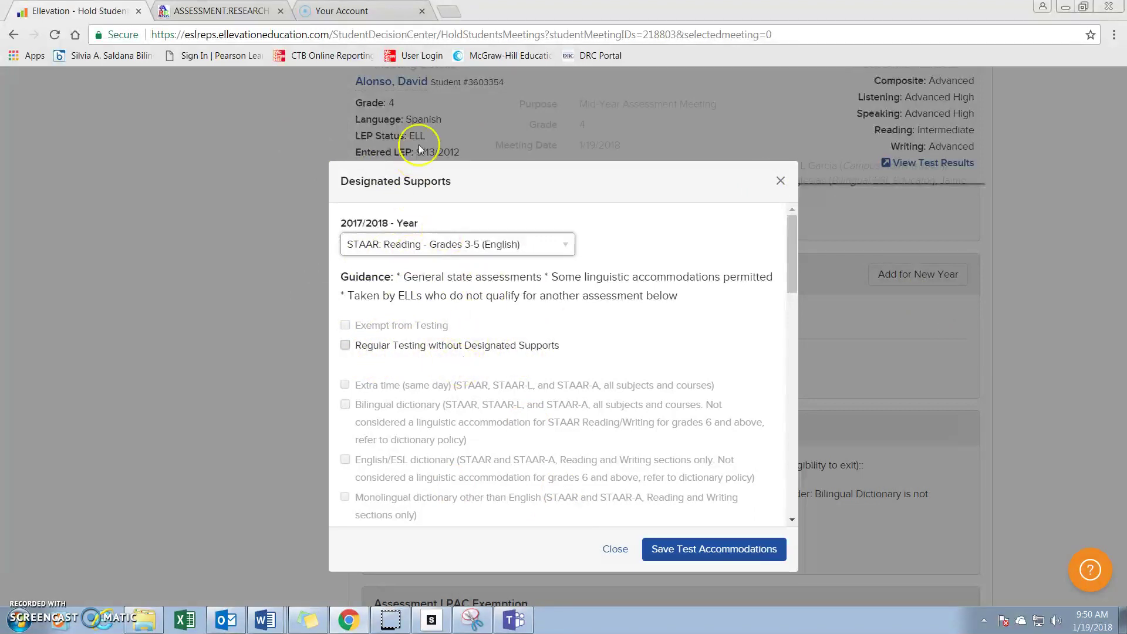
Check Extra Time, paste the LPAC justification from Word into Comments, and save the accommodations.
scroll(499, 324, down, 10)
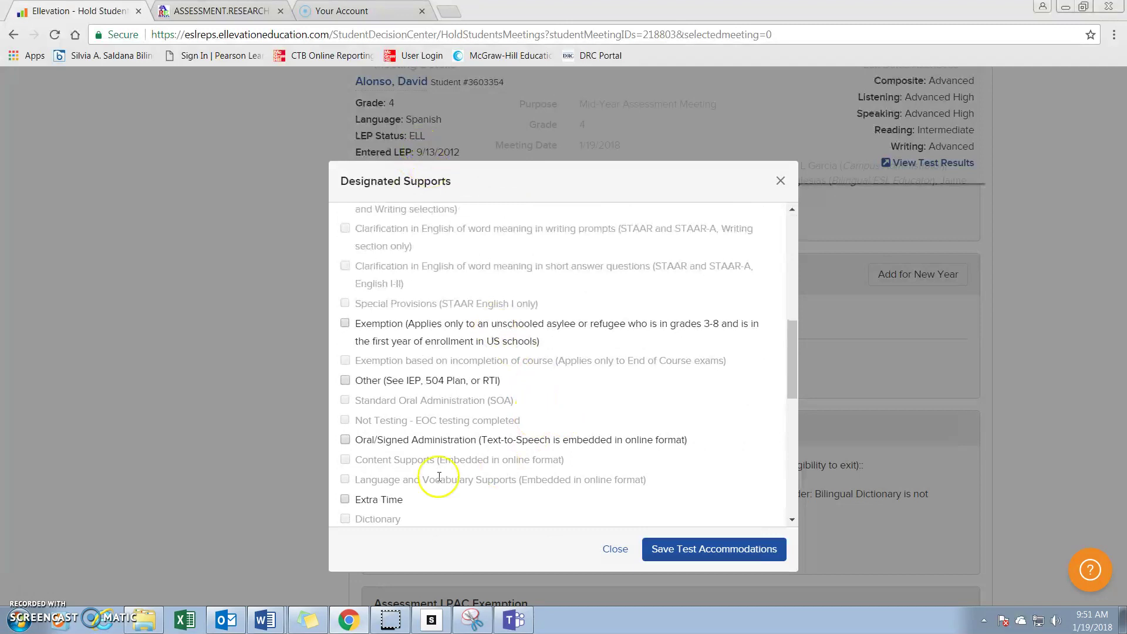
click(344, 500)
scroll(575, 455, down, 9)
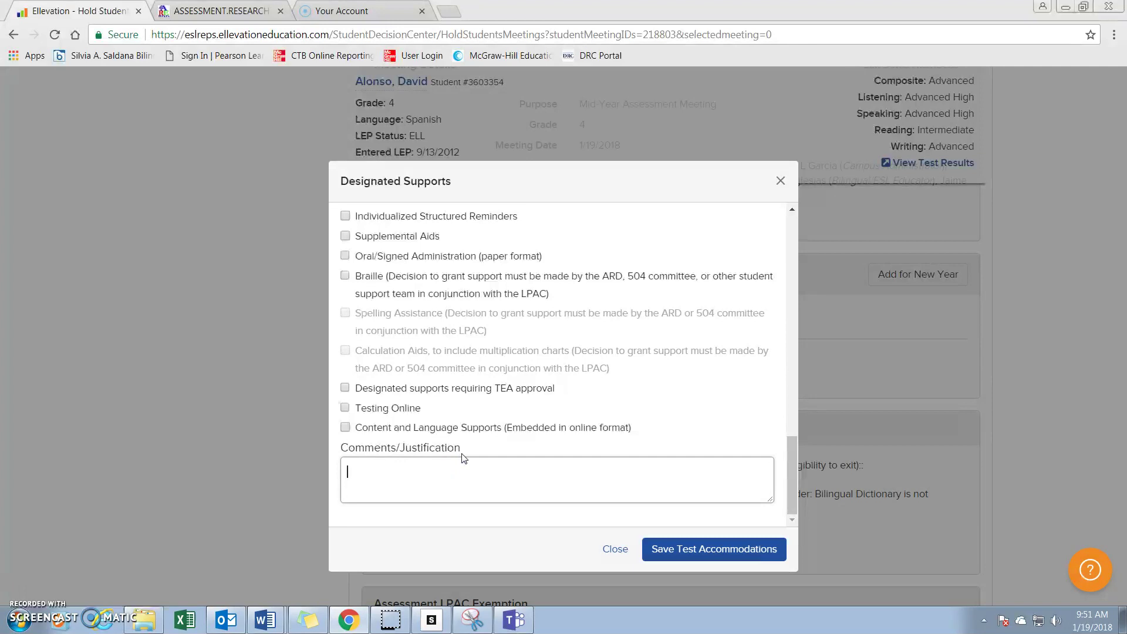
click(467, 453)
click(266, 623)
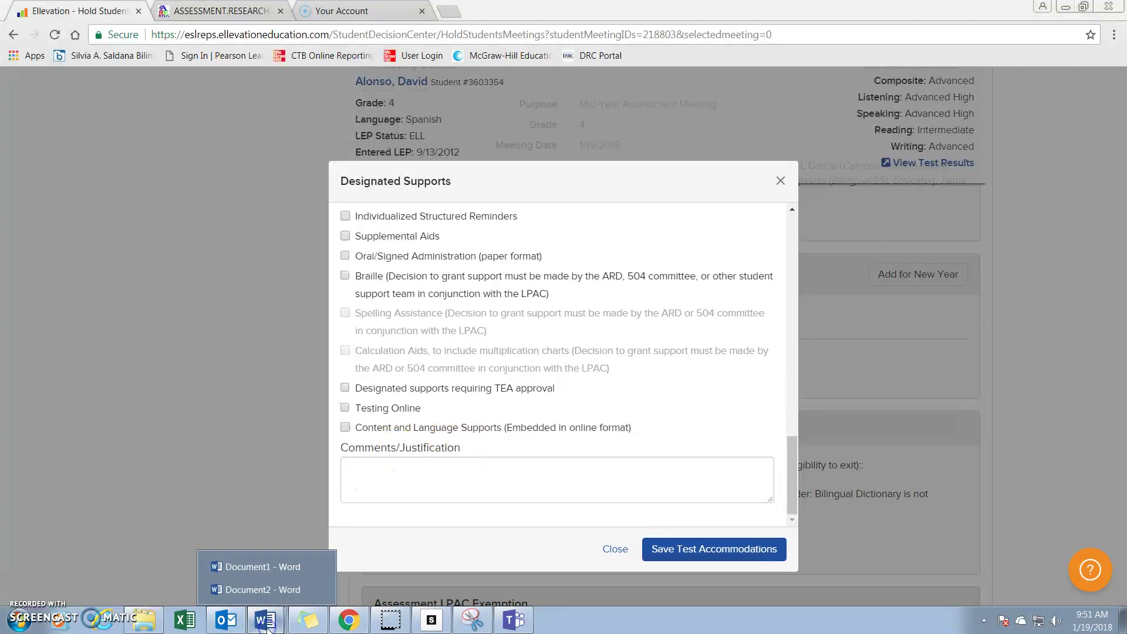
click(279, 561)
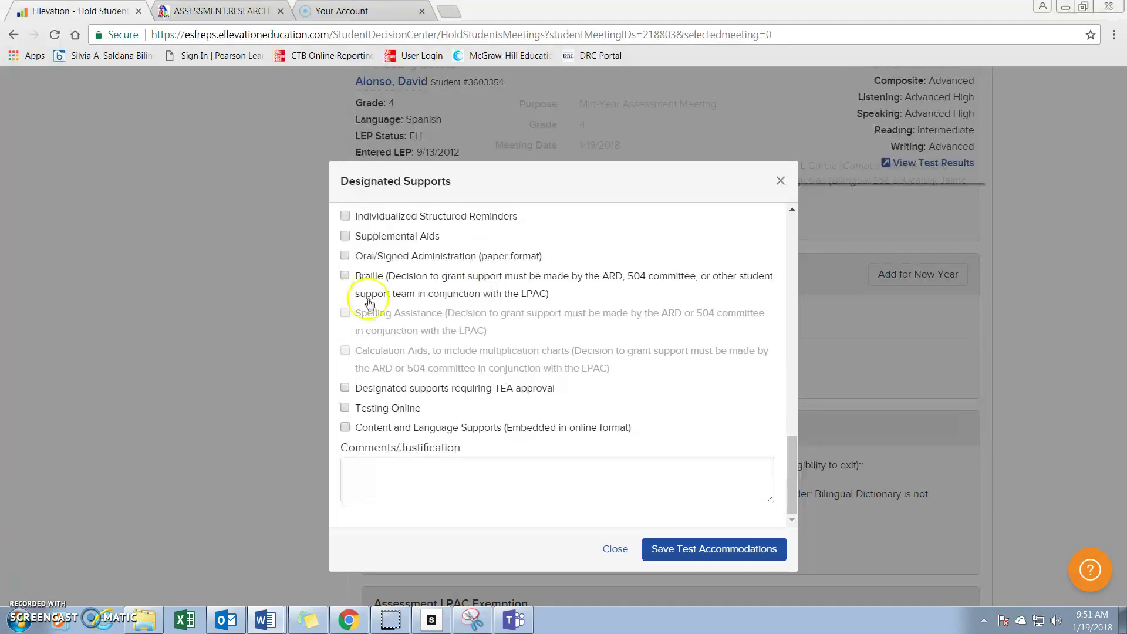
click(425, 468)
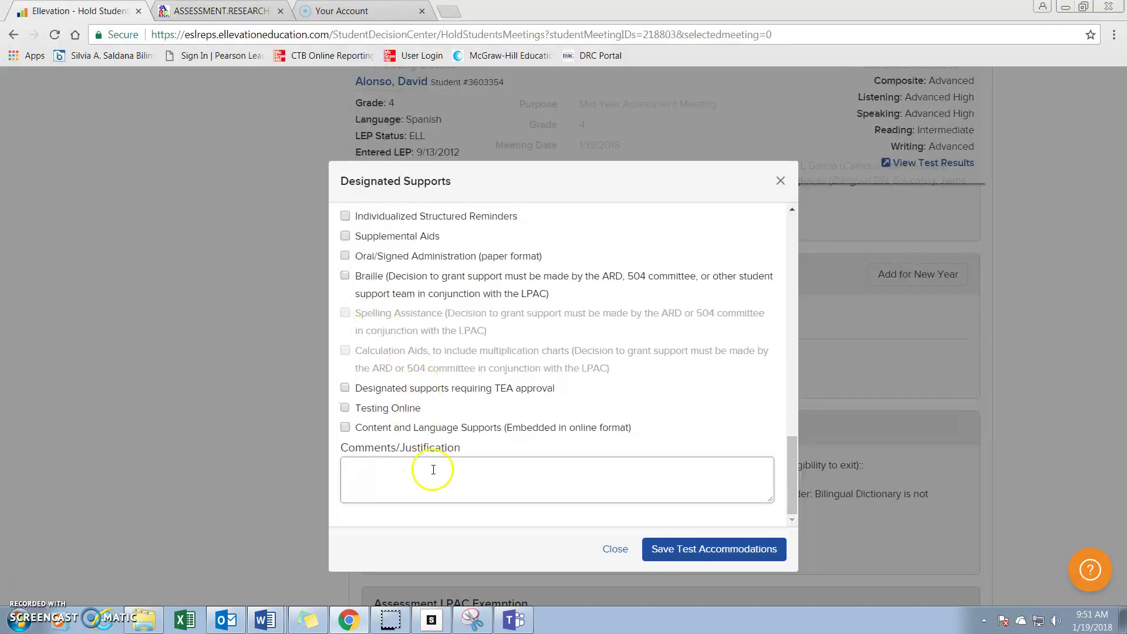
text(LPAC has determined STARR to be the most appropriate assessment based on student's bilingual category, years in U.S. schools and language of instructions)
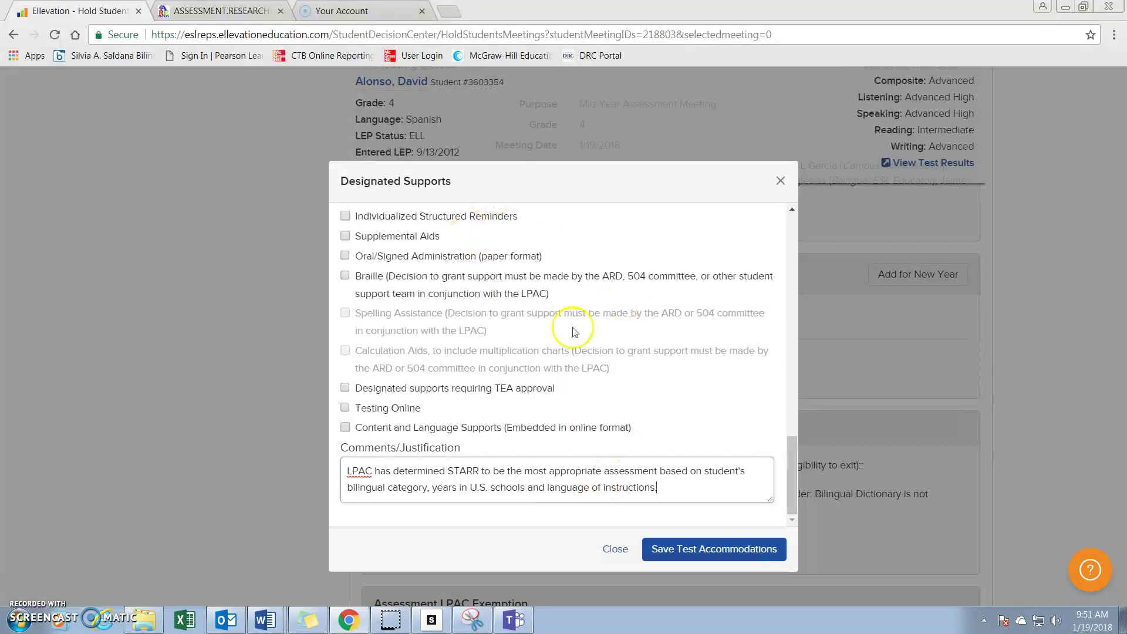
click(681, 551)
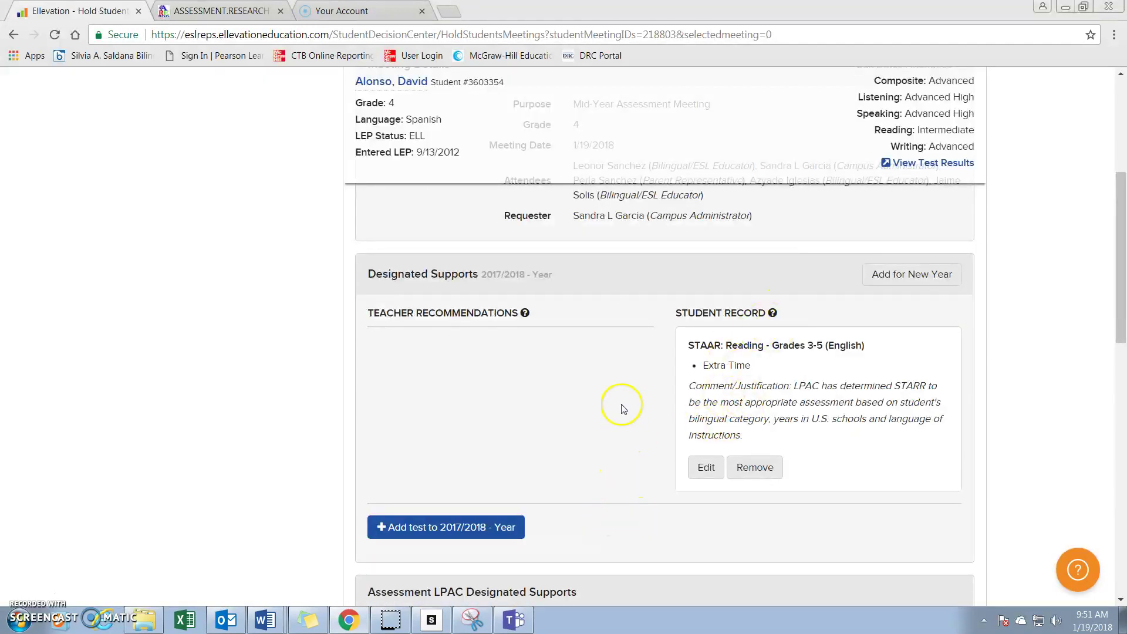
Add STAAR: Mathematics - Grades 3-7 (English) as another test for the 2017/2018 year.
scroll(614, 403, down, 1)
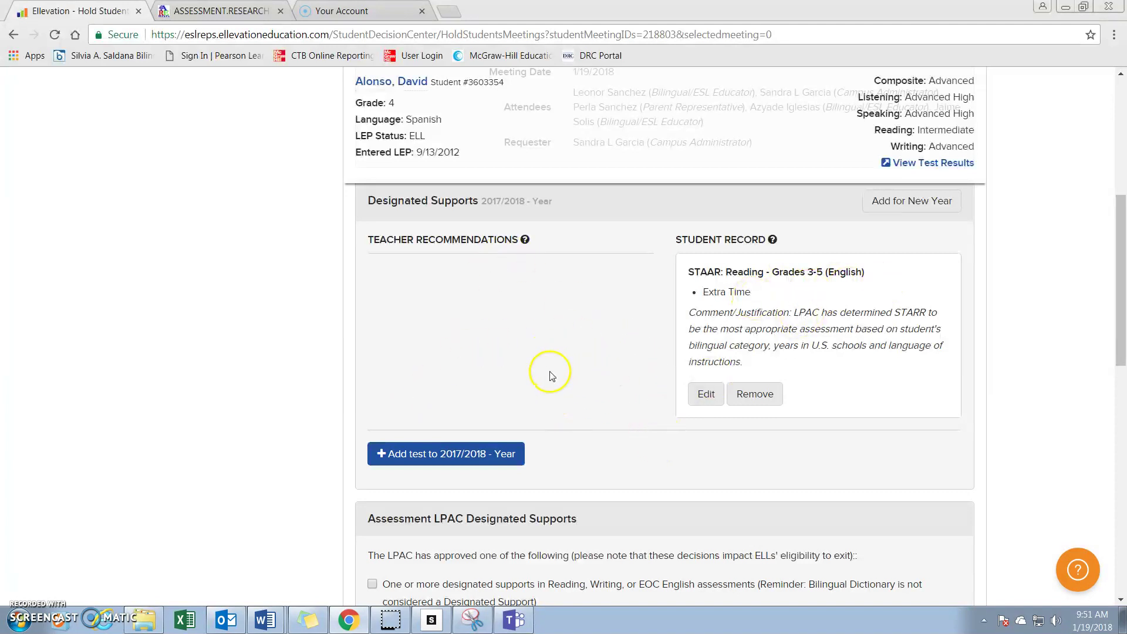
scroll(533, 348, up, 1)
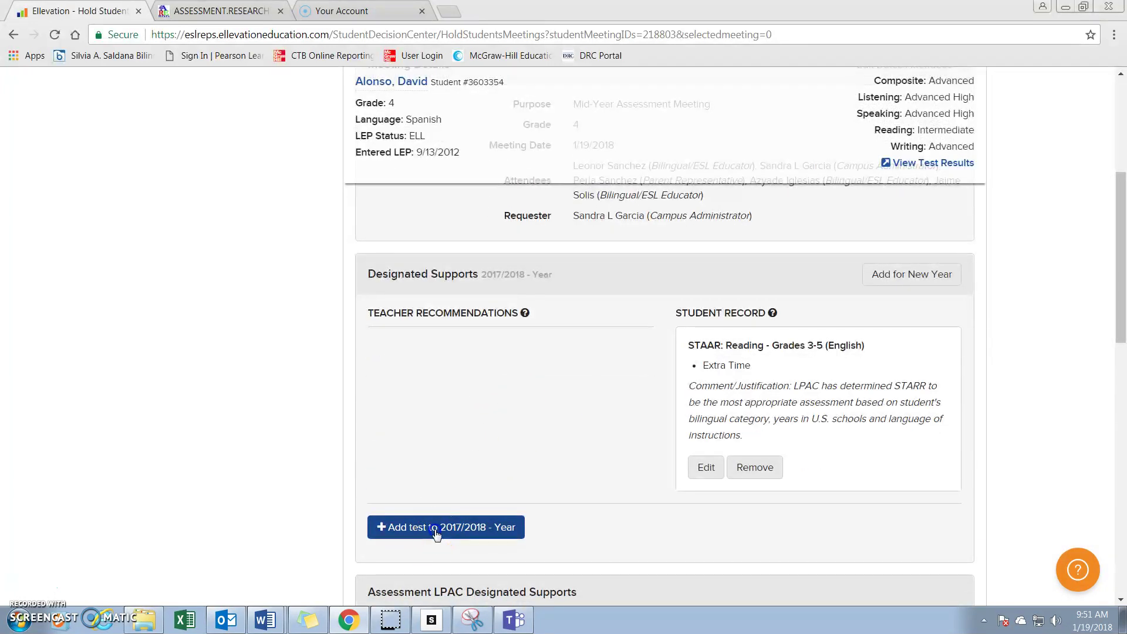
click(436, 531)
click(556, 245)
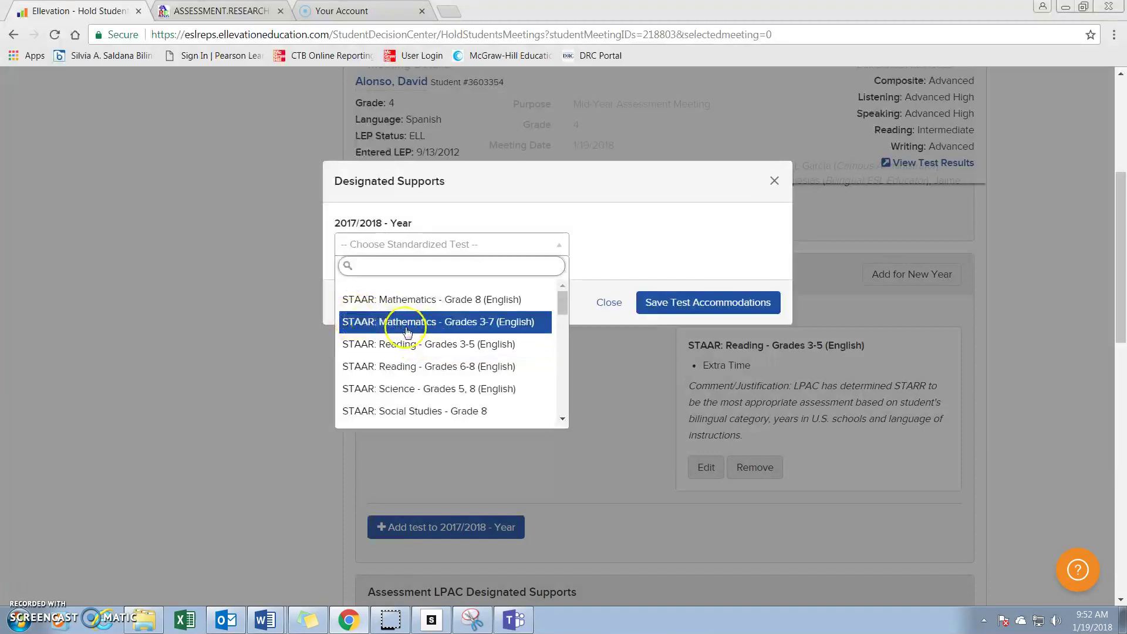
click(499, 323)
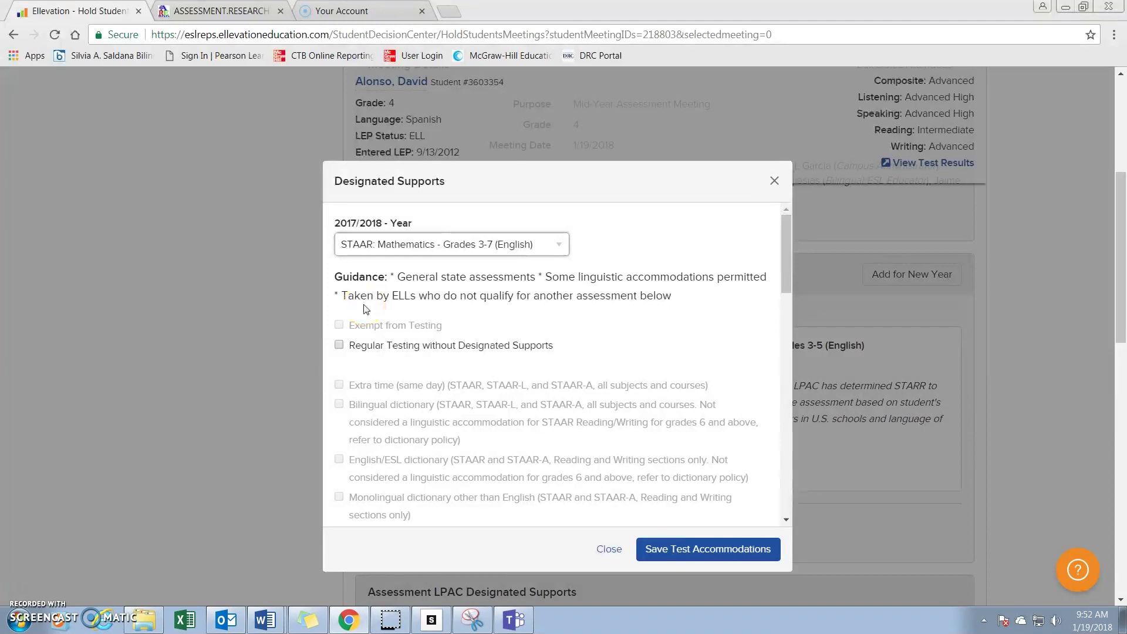
Paste the LPAC justification into Comments/Justification and save the mathematics test accommodations.
scroll(476, 399, down, 6)
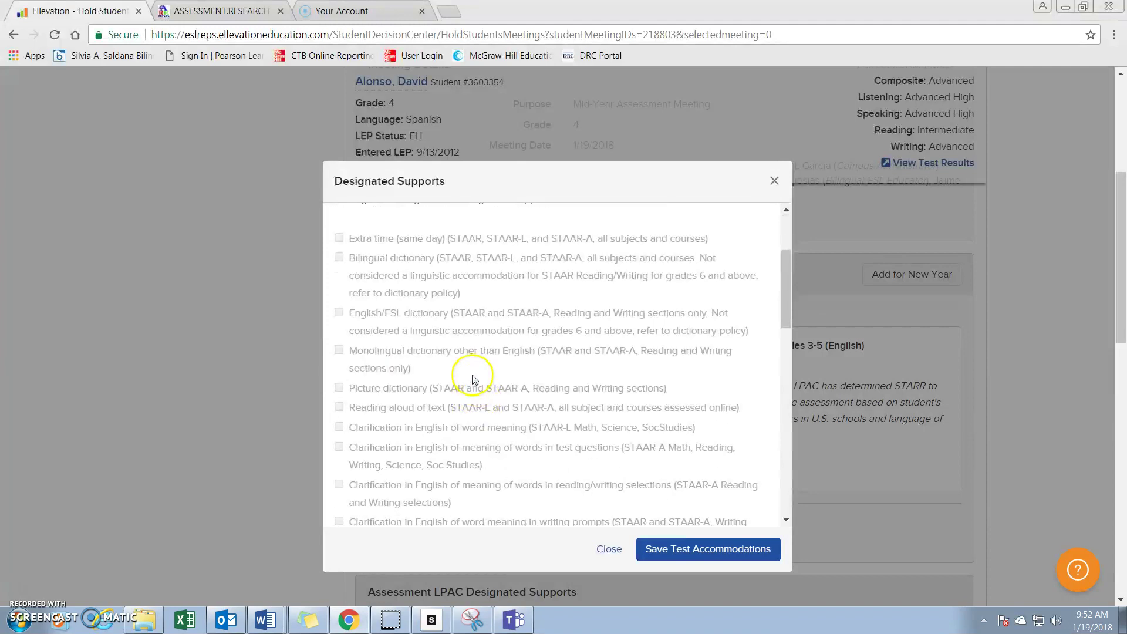
scroll(467, 382, down, 2)
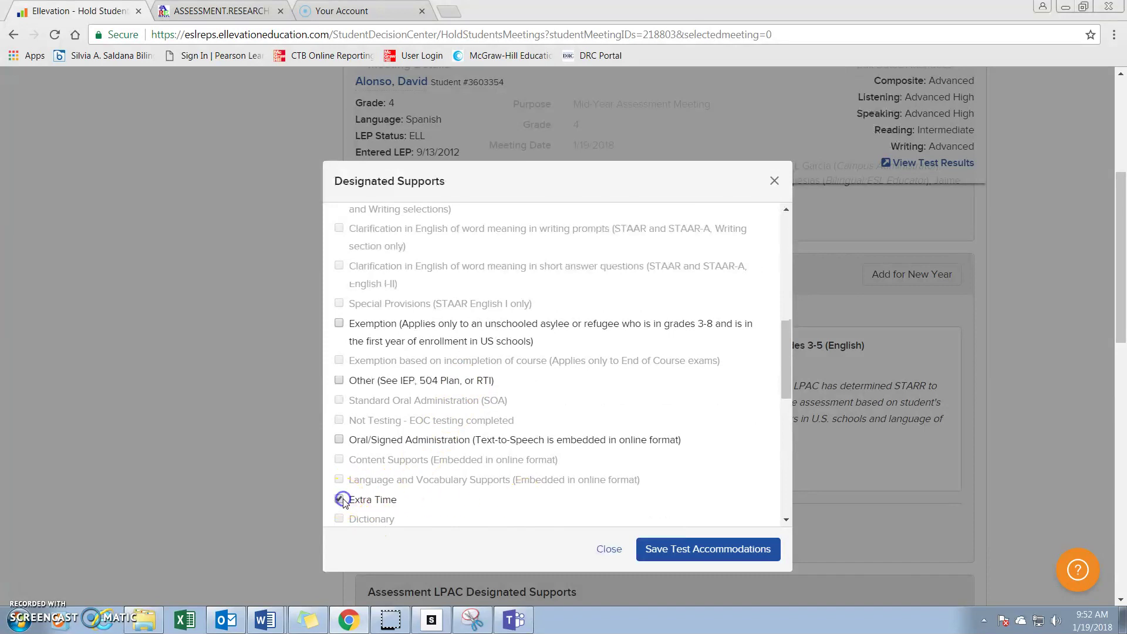
scroll(487, 437, down, 9)
click(451, 468)
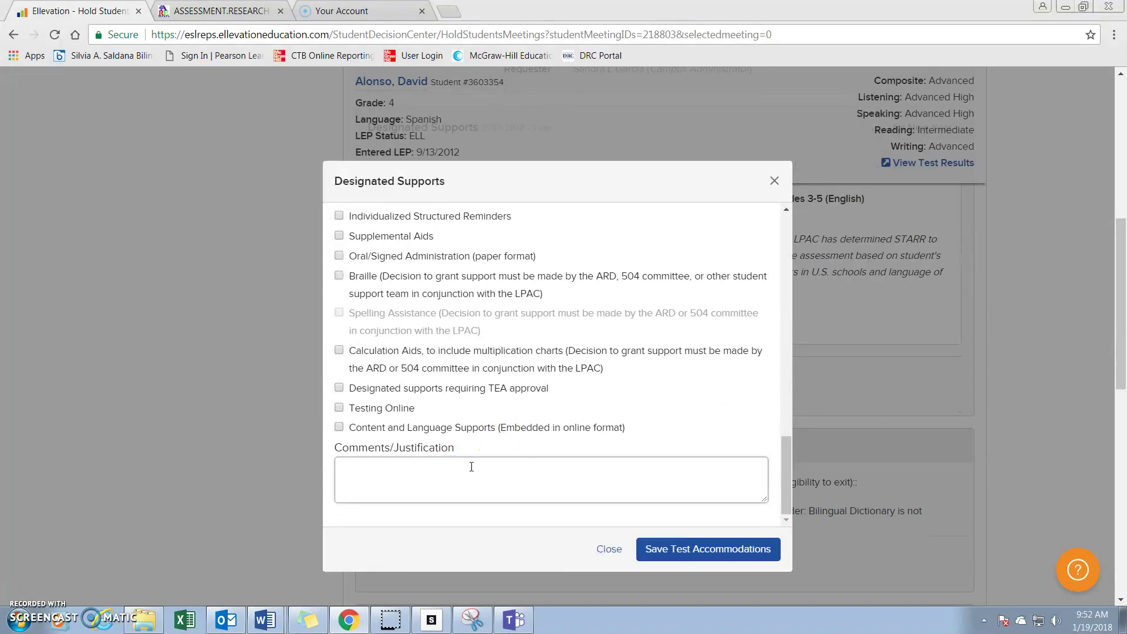
text(LPAC has determined STARR to be the most appropriate assessment based on student's bilingual category, years in U.S. schools and language of instructions.)
click(645, 545)
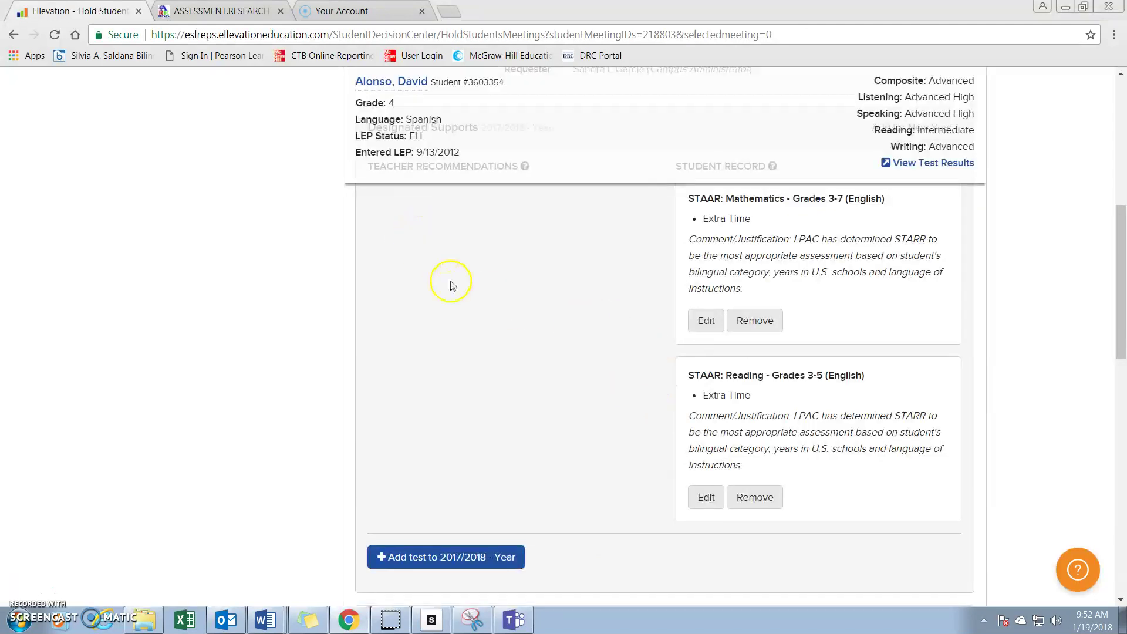
scroll(468, 378, up, 2)
scroll(447, 434, down, 3)
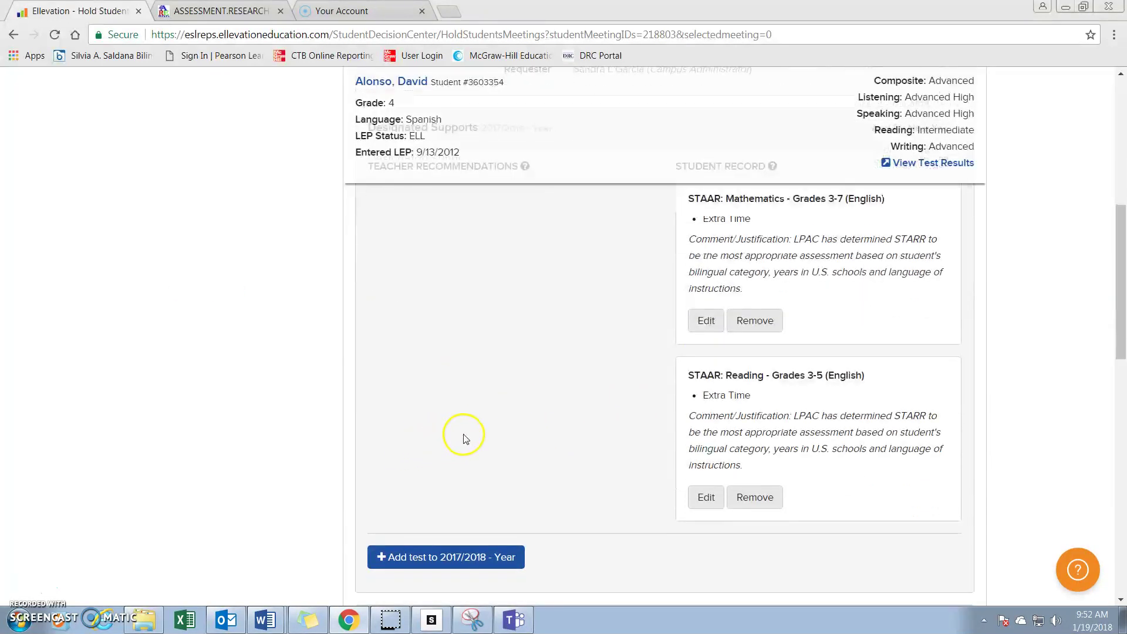
Add STAAR: Writing - Grade 4 (English) with Extra Time and the pasted LPAC justification, then save.
click(468, 562)
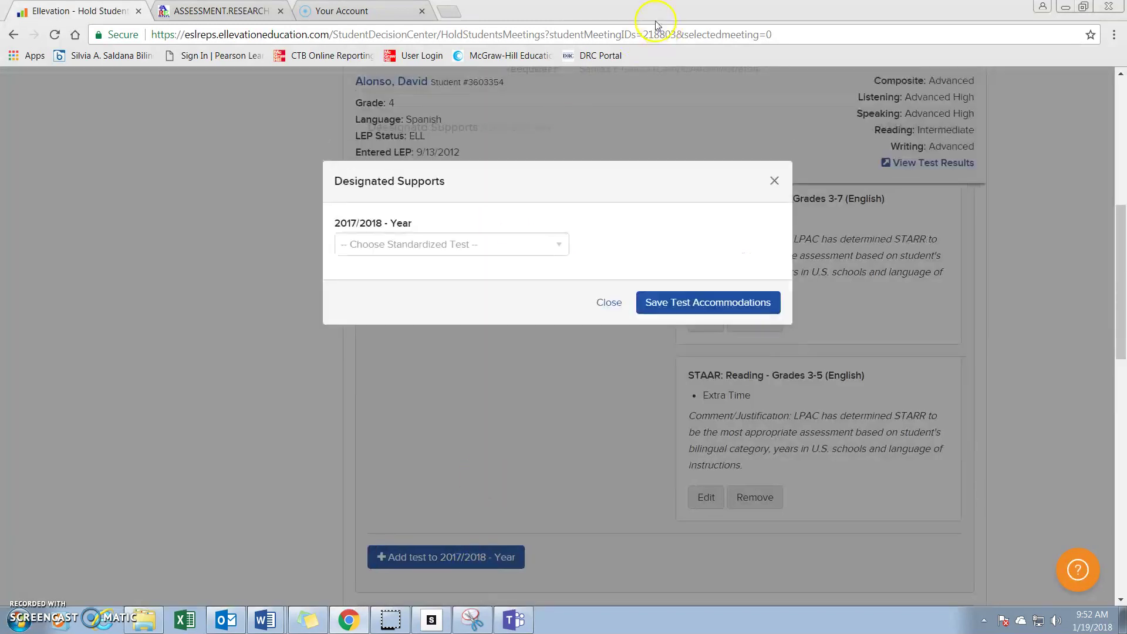
click(558, 244)
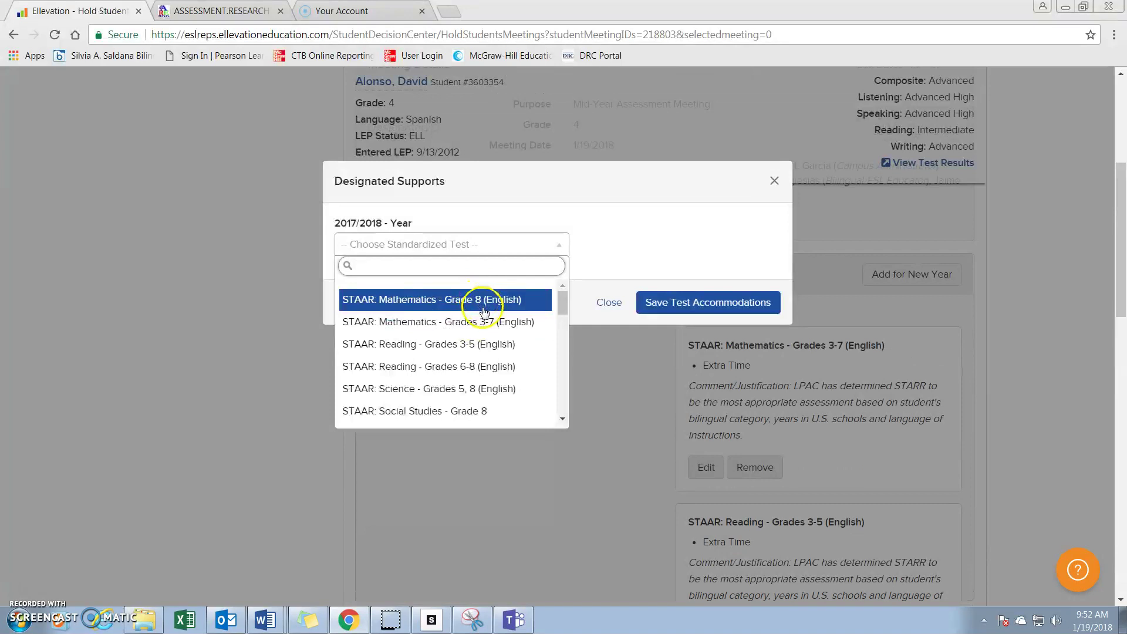
scroll(485, 311, down, 1)
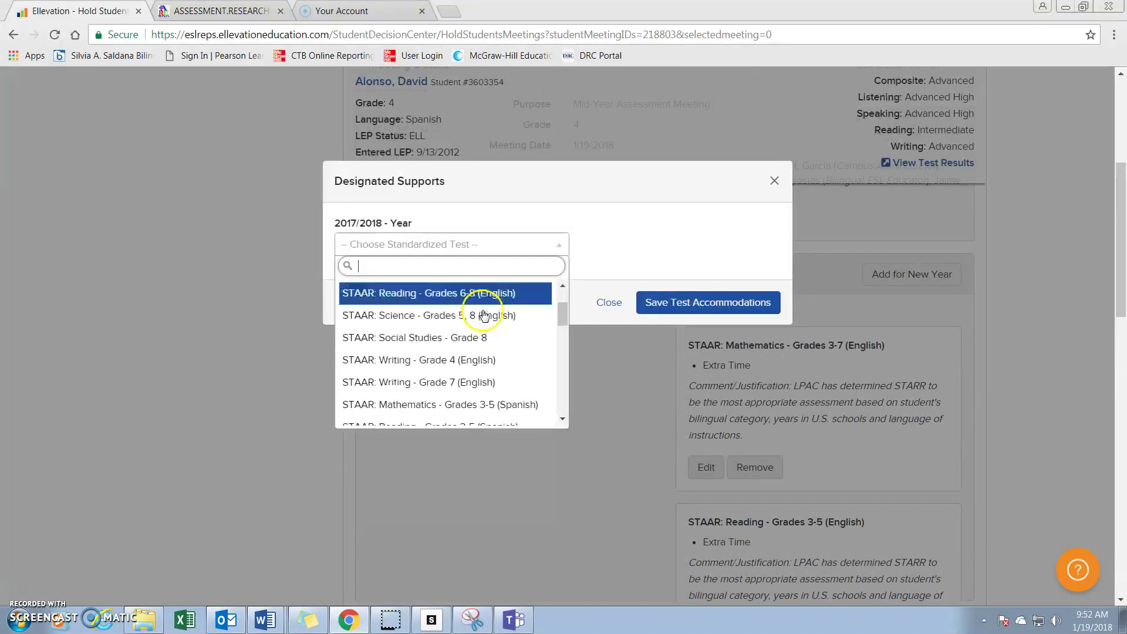
click(439, 360)
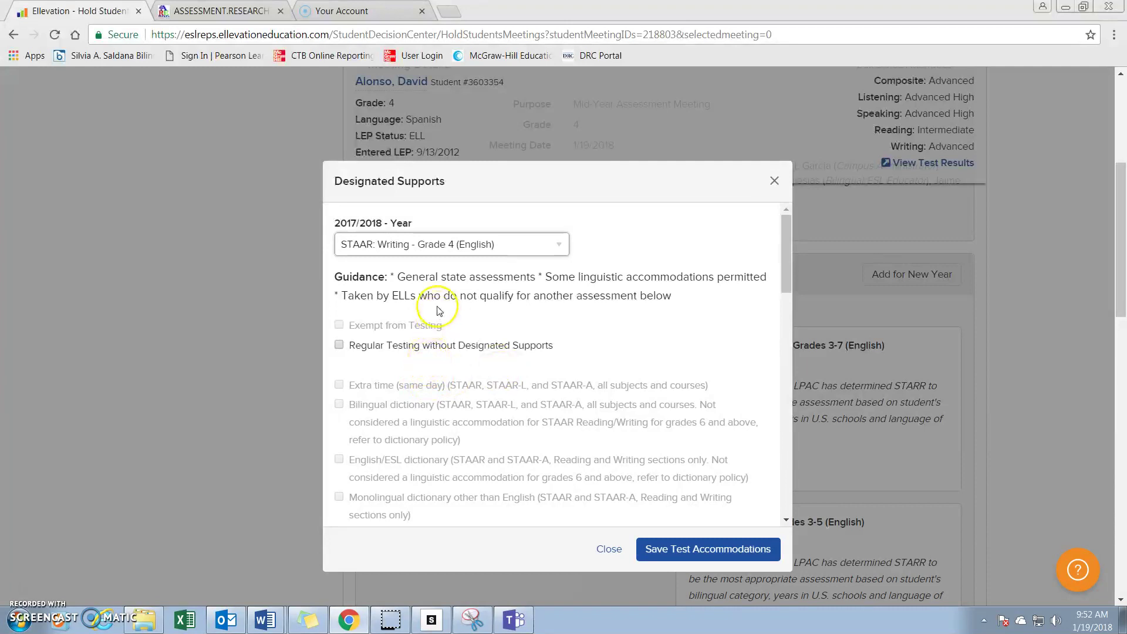
scroll(449, 373, down, 9)
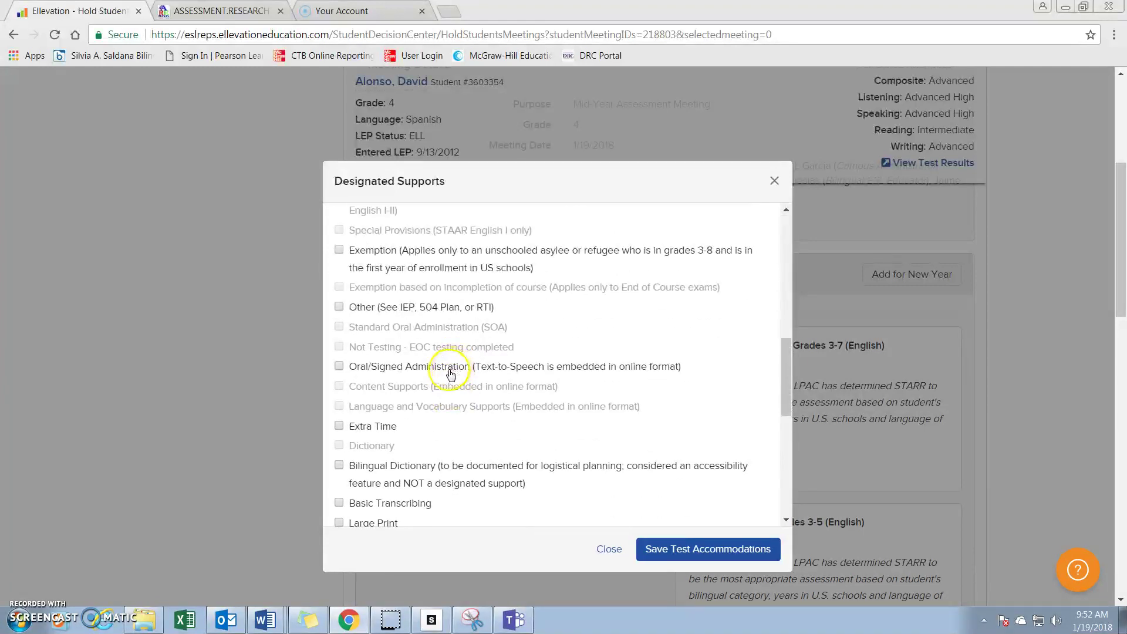
click(339, 426)
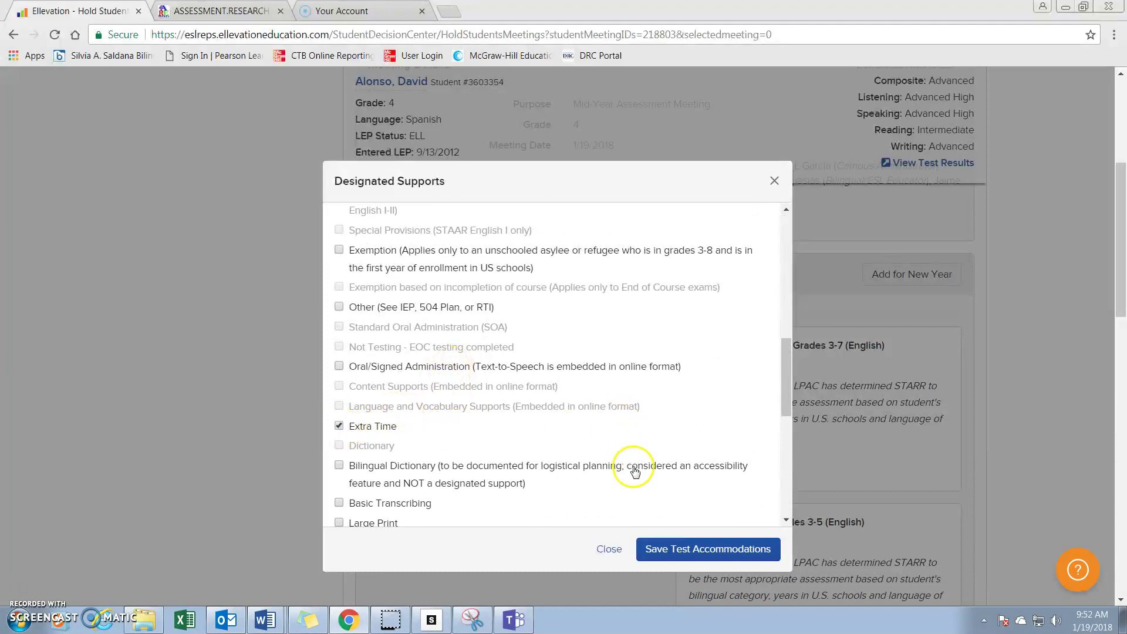
scroll(558, 488, down, 6)
click(579, 486)
text(LPAC has determined STARR to be the most appropriate assessment based on student's bilingual category, years in U.S. schools and language of instructions.)
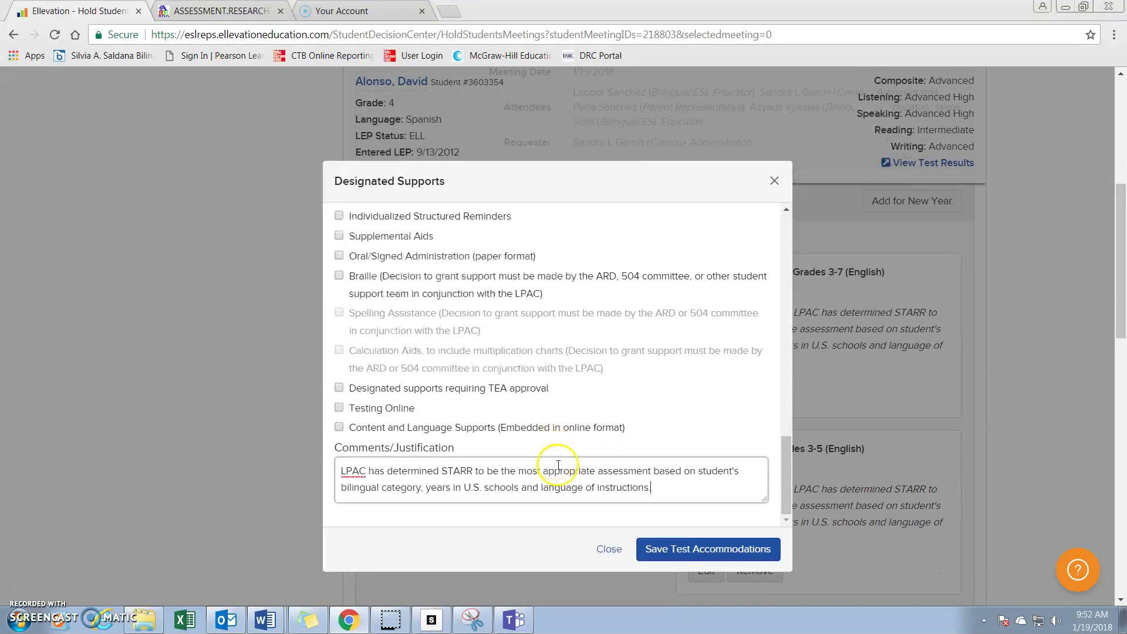
click(651, 548)
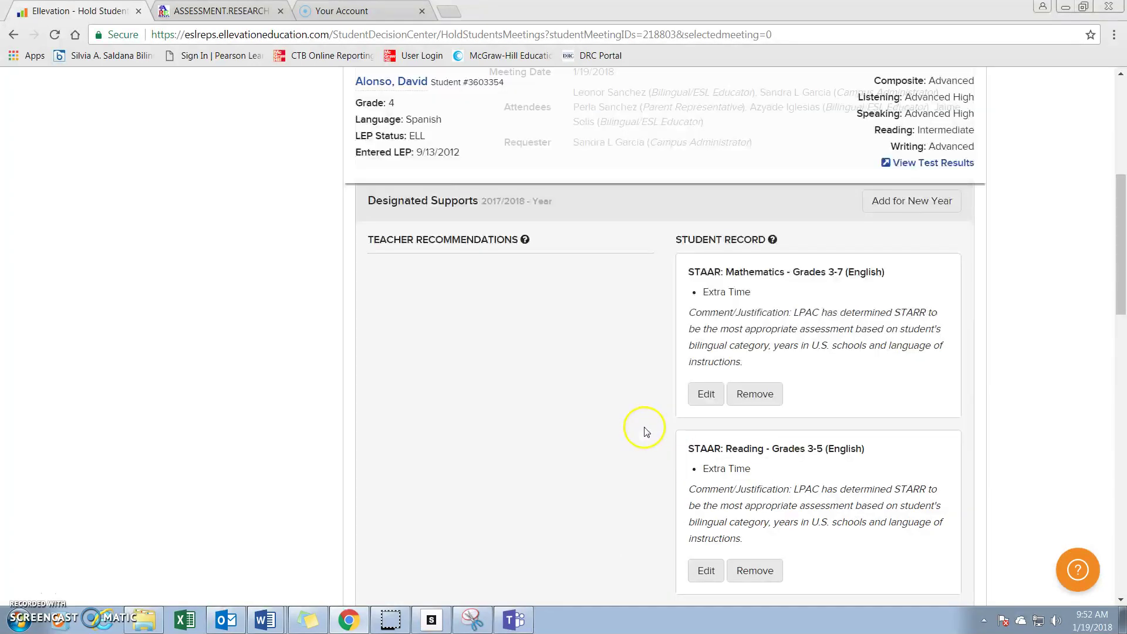
scroll(603, 426, down, 2)
scroll(601, 424, down, 1)
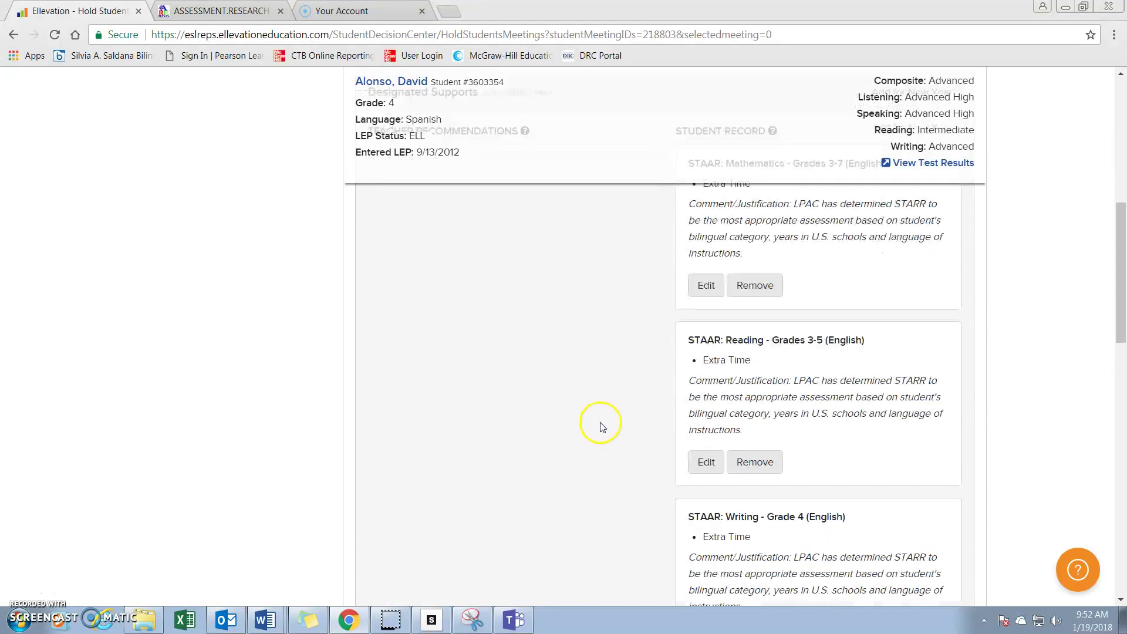
scroll(599, 428, up, 4)
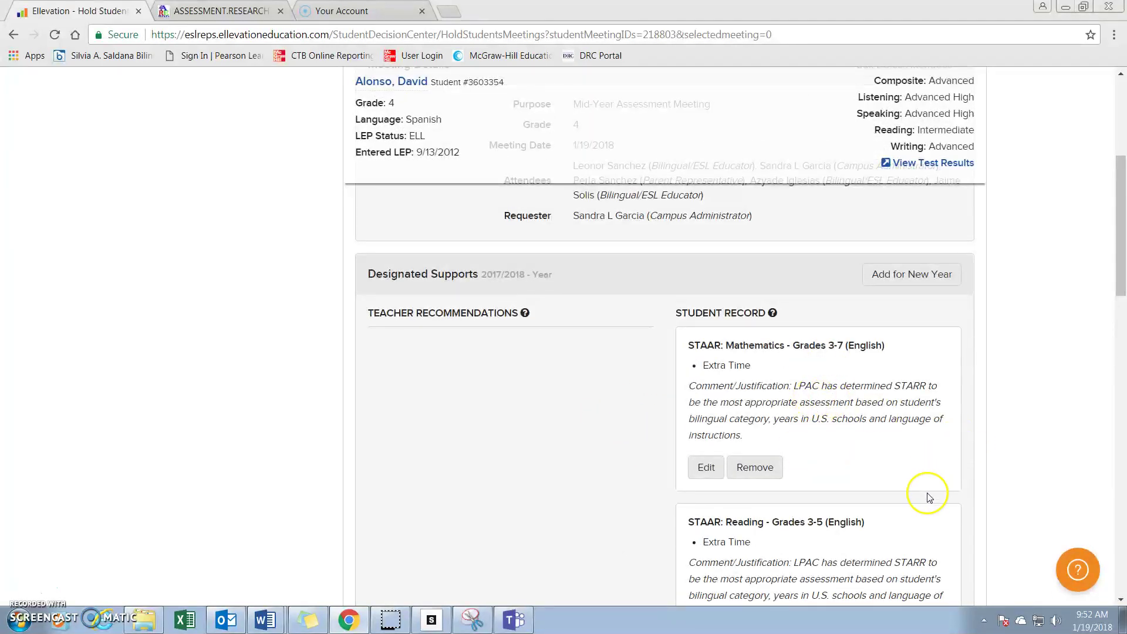
scroll(872, 459, down, 2)
scroll(873, 460, down, 1)
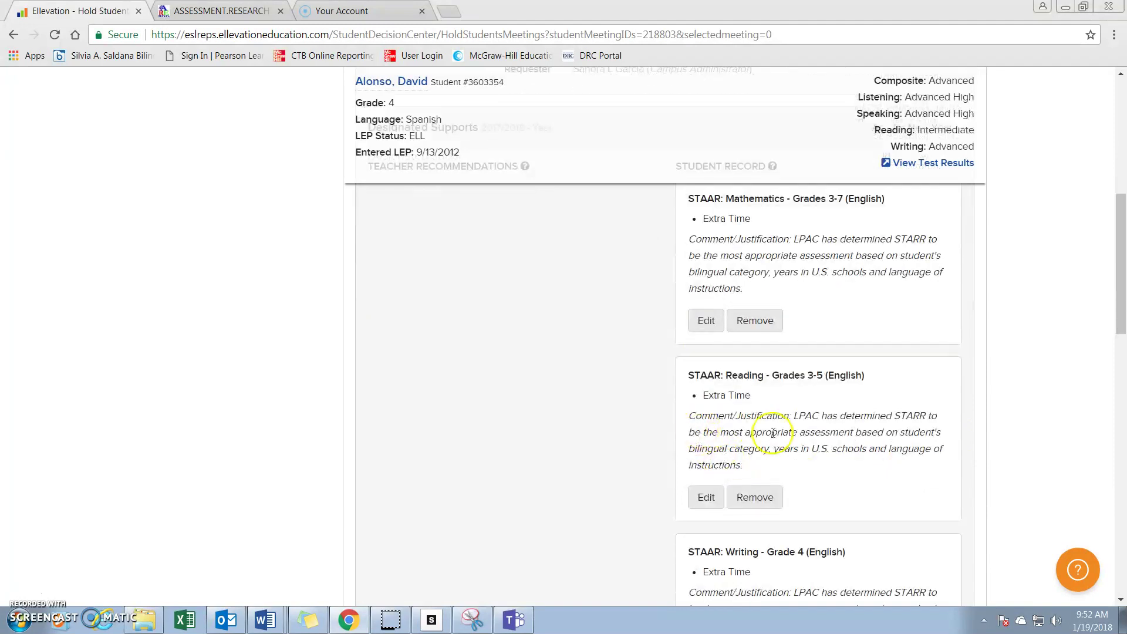
scroll(787, 540, down, 1)
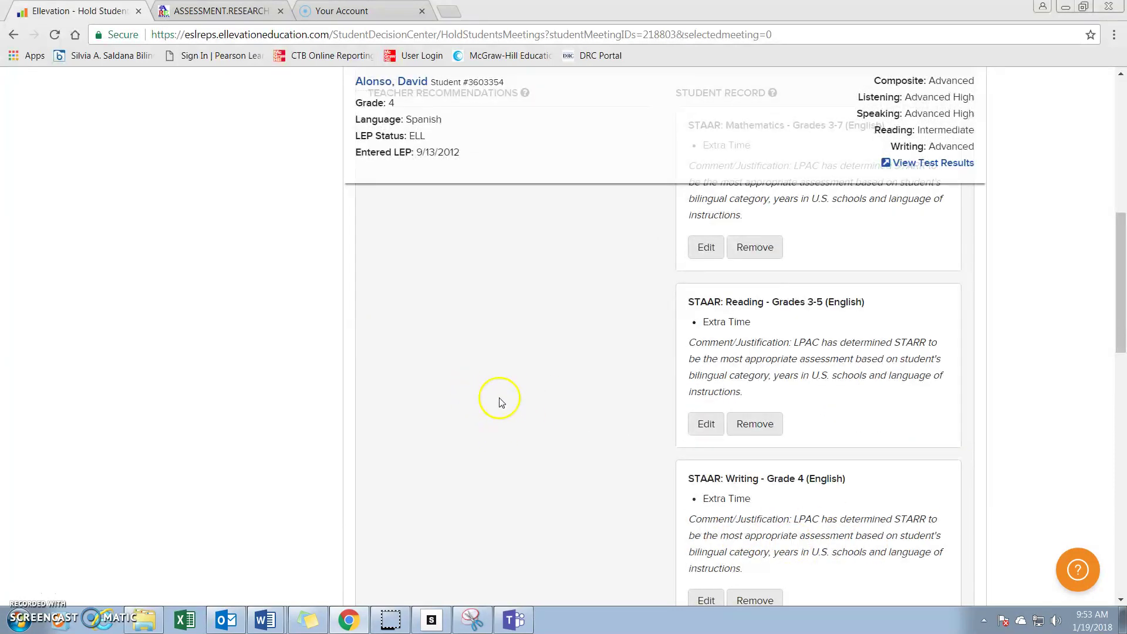
scroll(499, 396, down, 3)
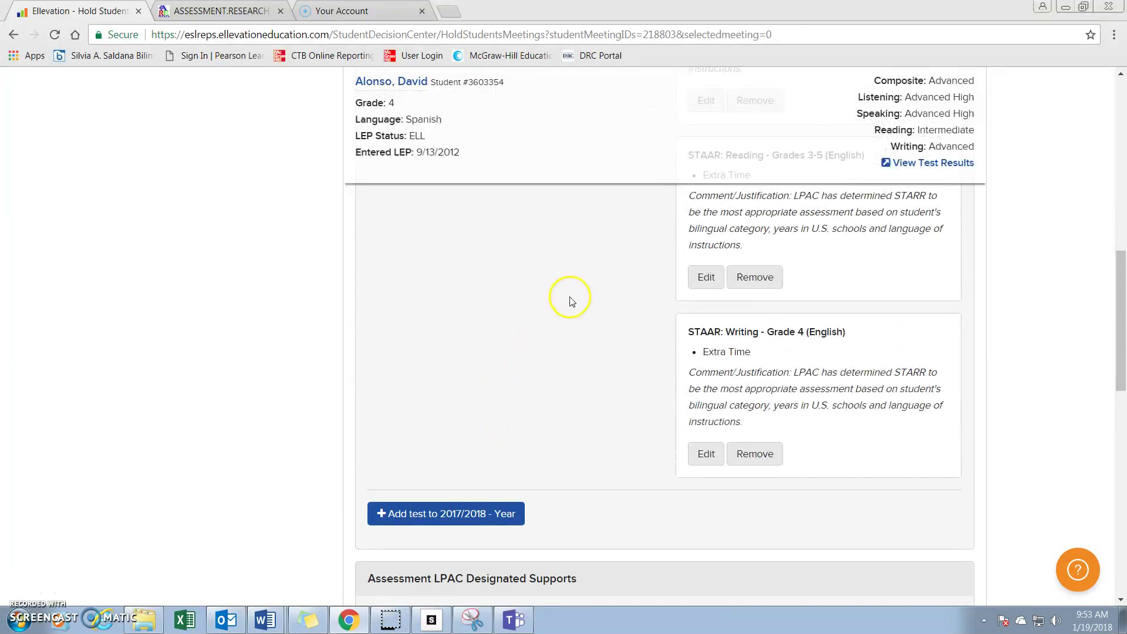
scroll(569, 305, down, 3)
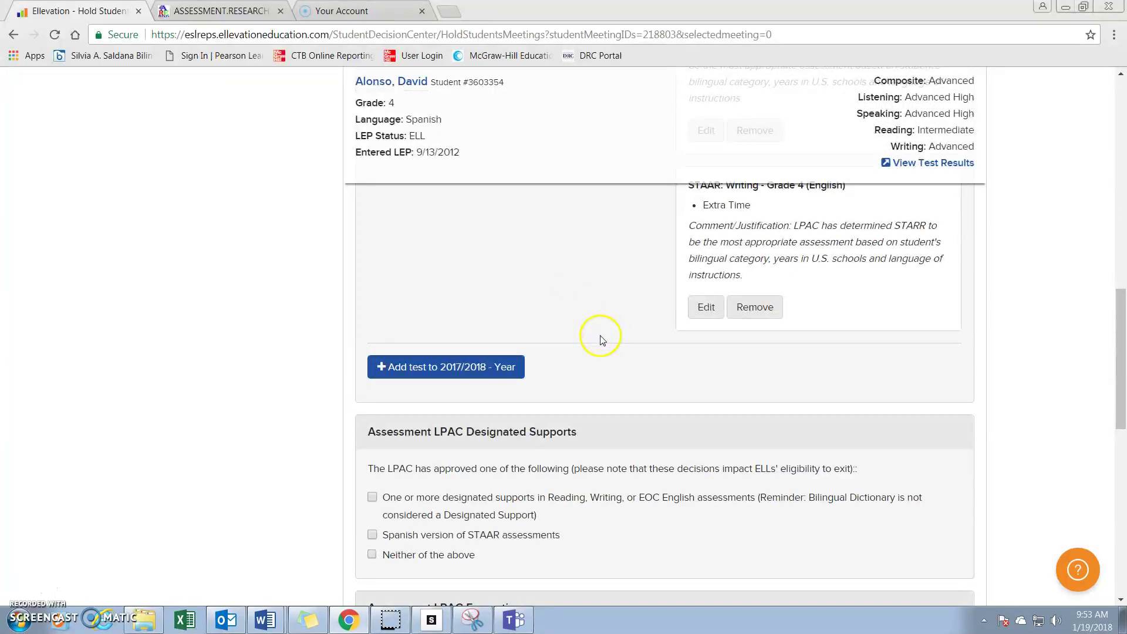
scroll(605, 352, down, 1)
scroll(629, 473, down, 3)
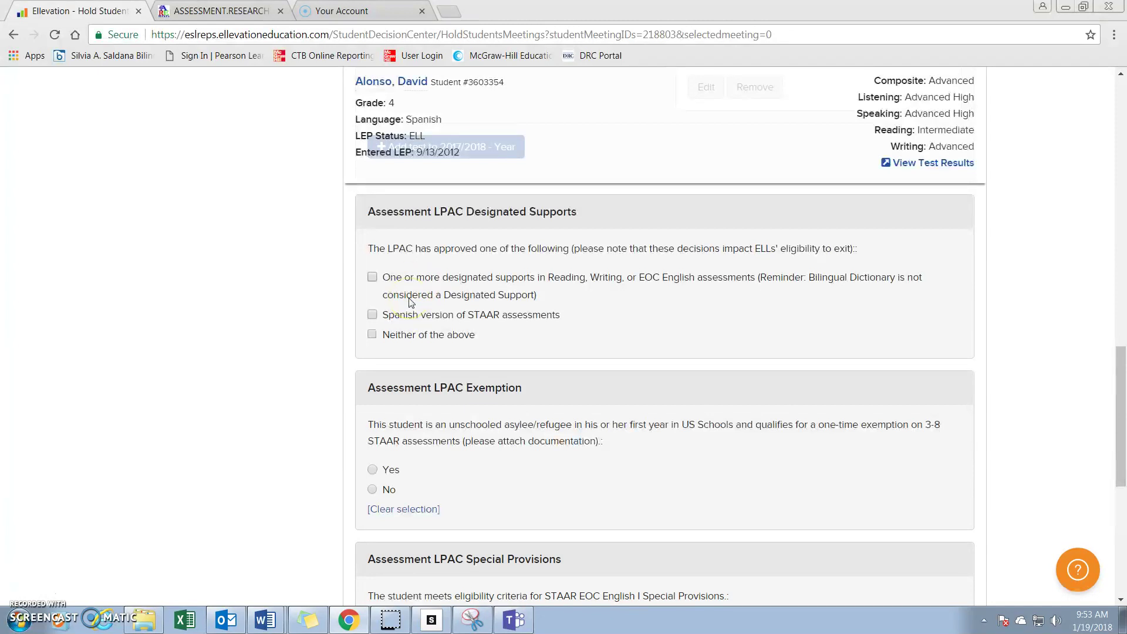
Scroll through the meeting page to review the designated supports, LPAC exemption and special provisions questions.
scroll(411, 303, up, 5)
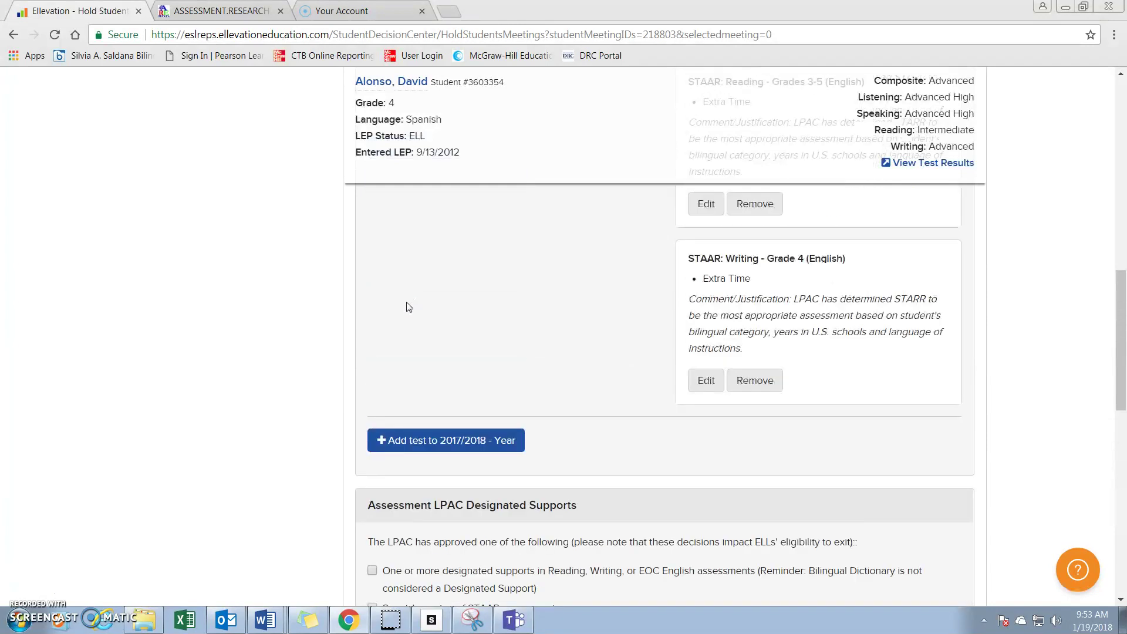
scroll(406, 308, down, 3)
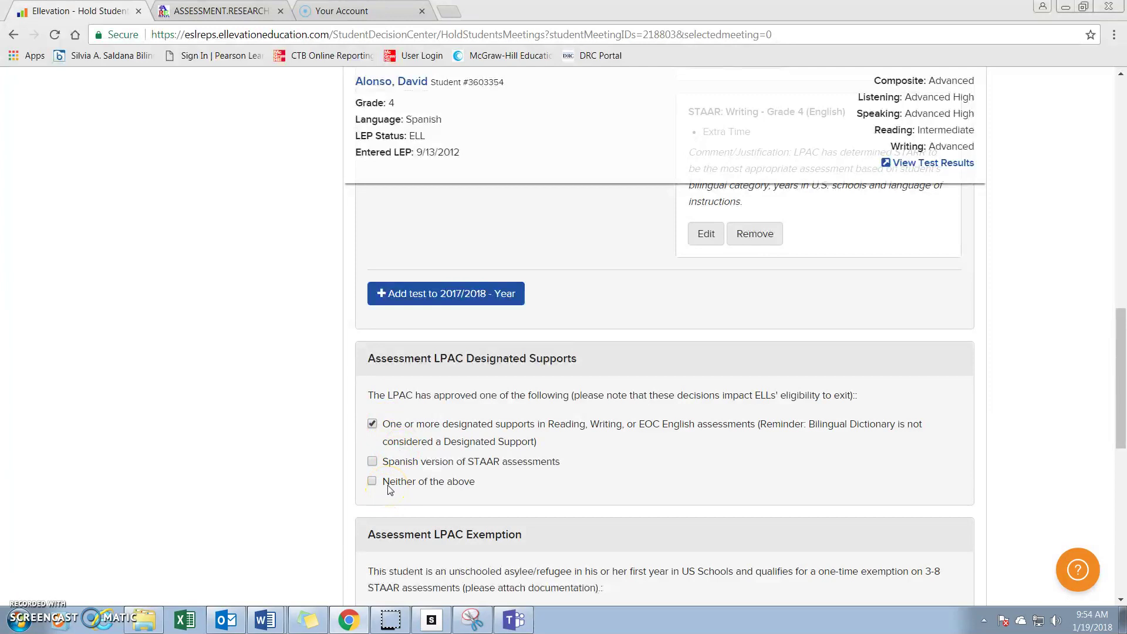
scroll(392, 486, down, 3)
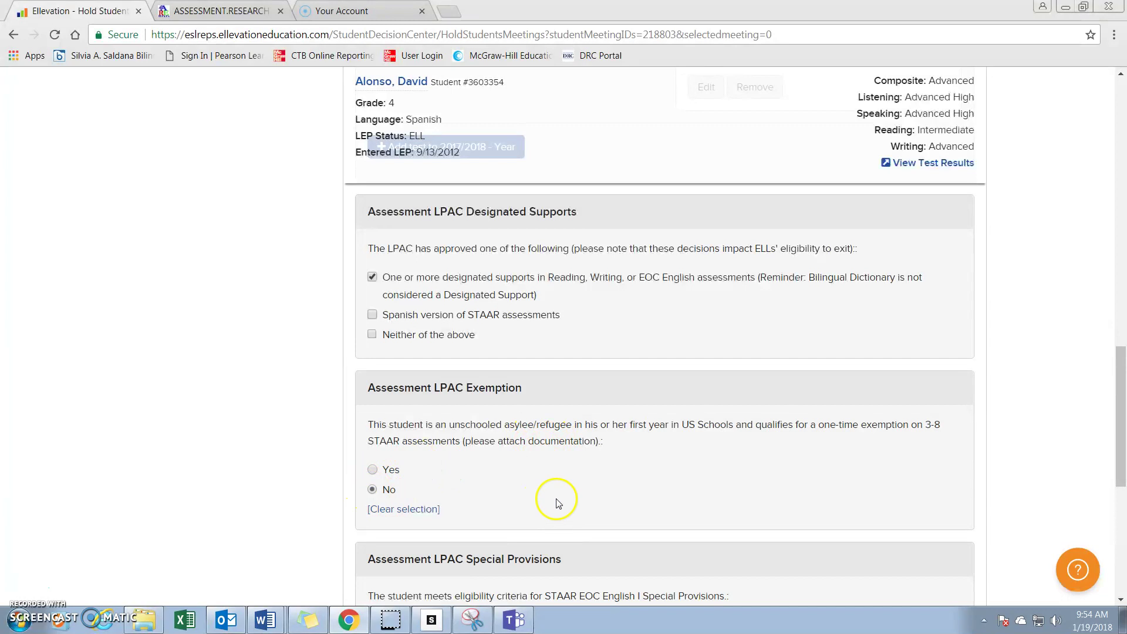
scroll(561, 496, down, 3)
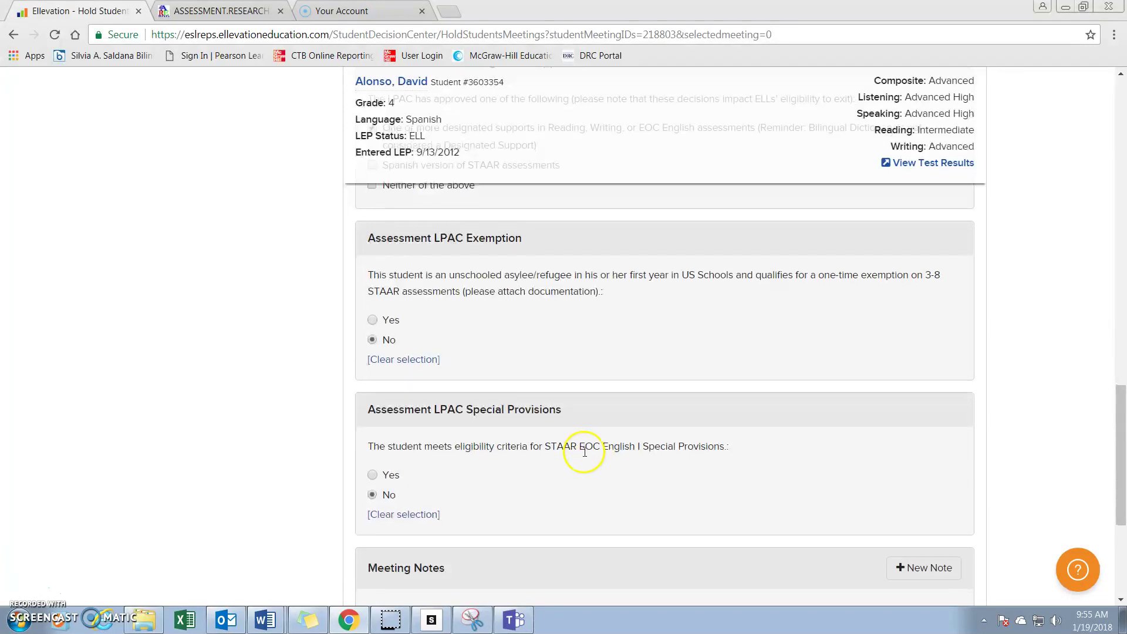
scroll(517, 453, down, 3)
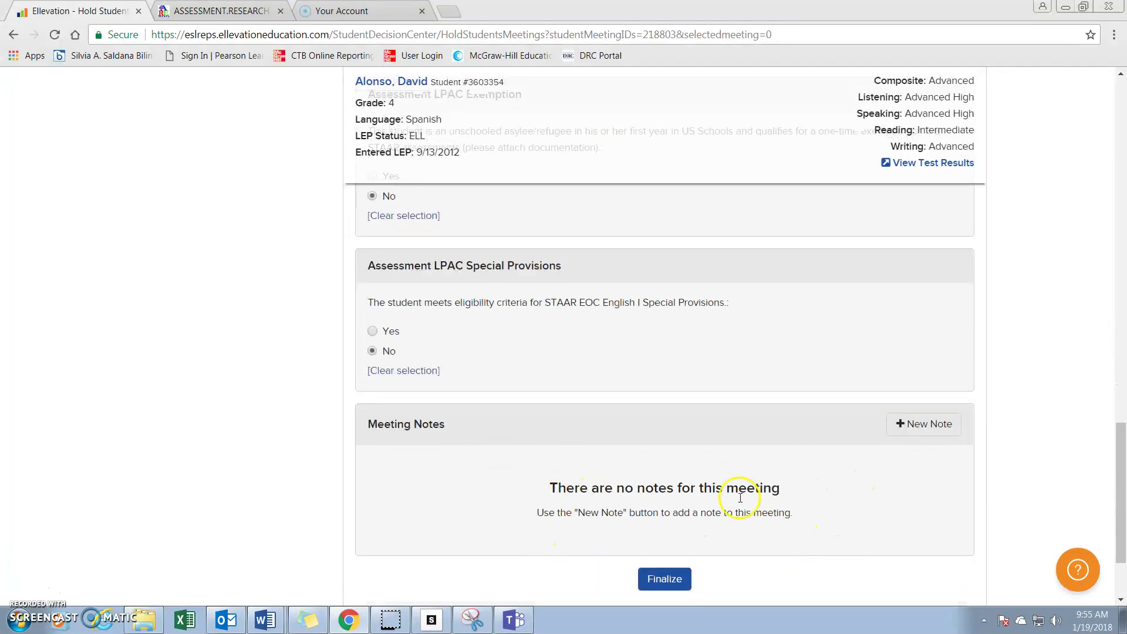
click(934, 426)
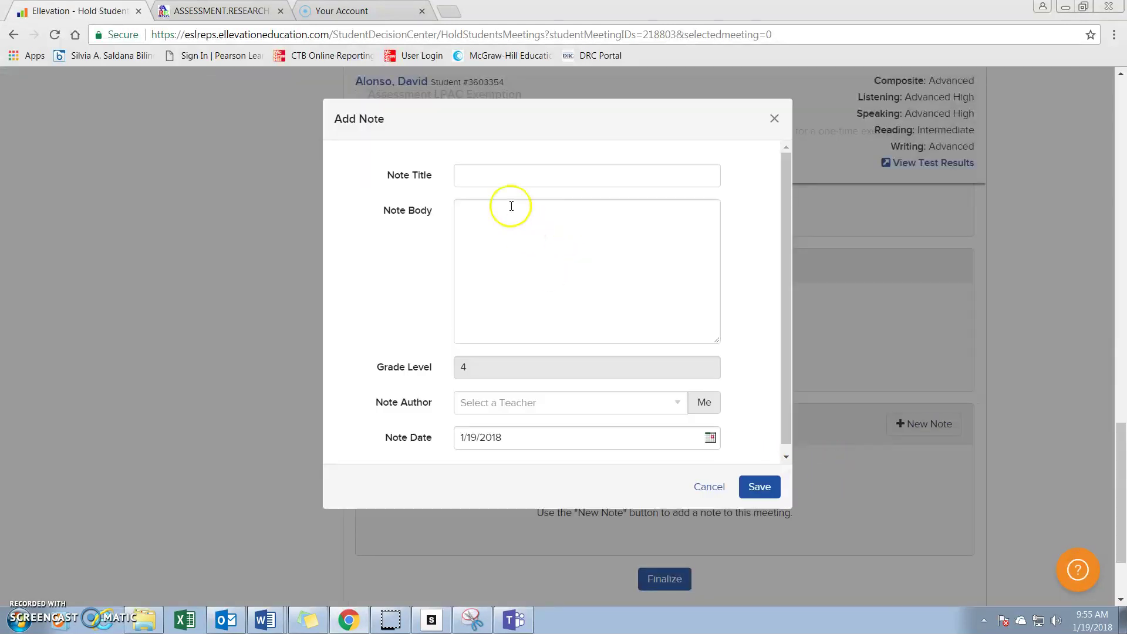
click(478, 182)
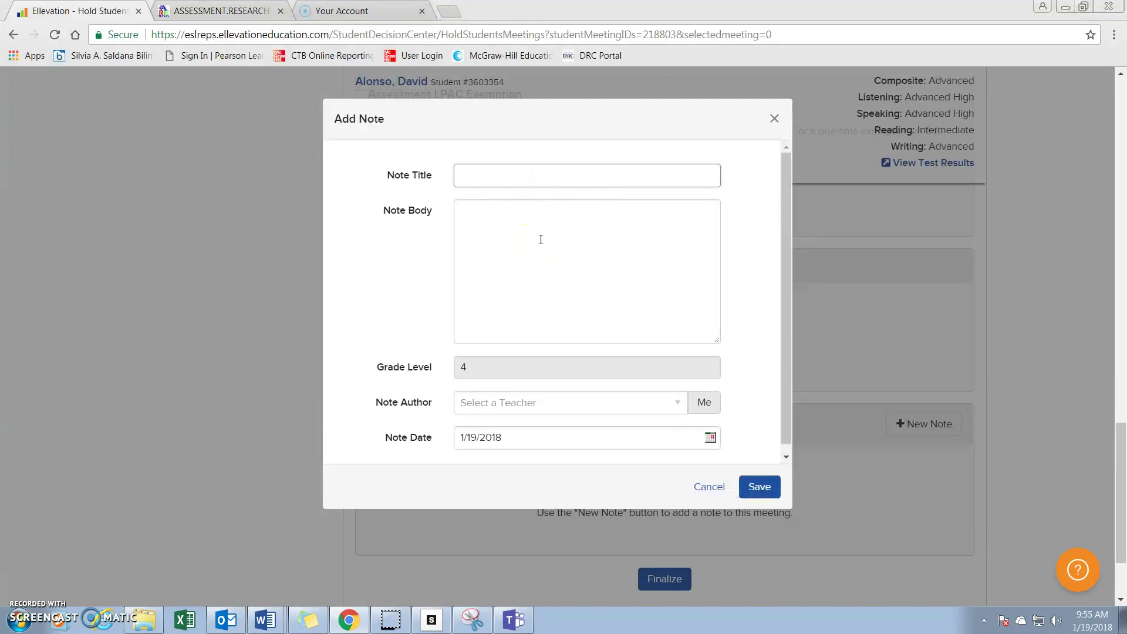
click(774, 118)
scroll(485, 323, down, 2)
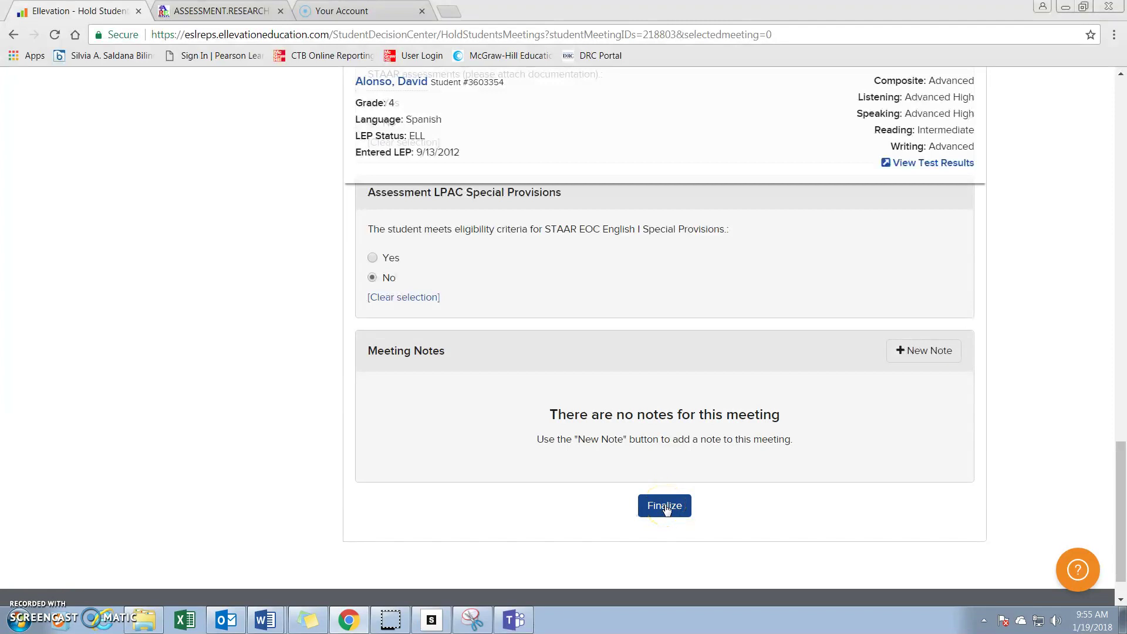
Finalize the Mid-Year Assessment Meeting and confirm with Finalize Now.
click(665, 506)
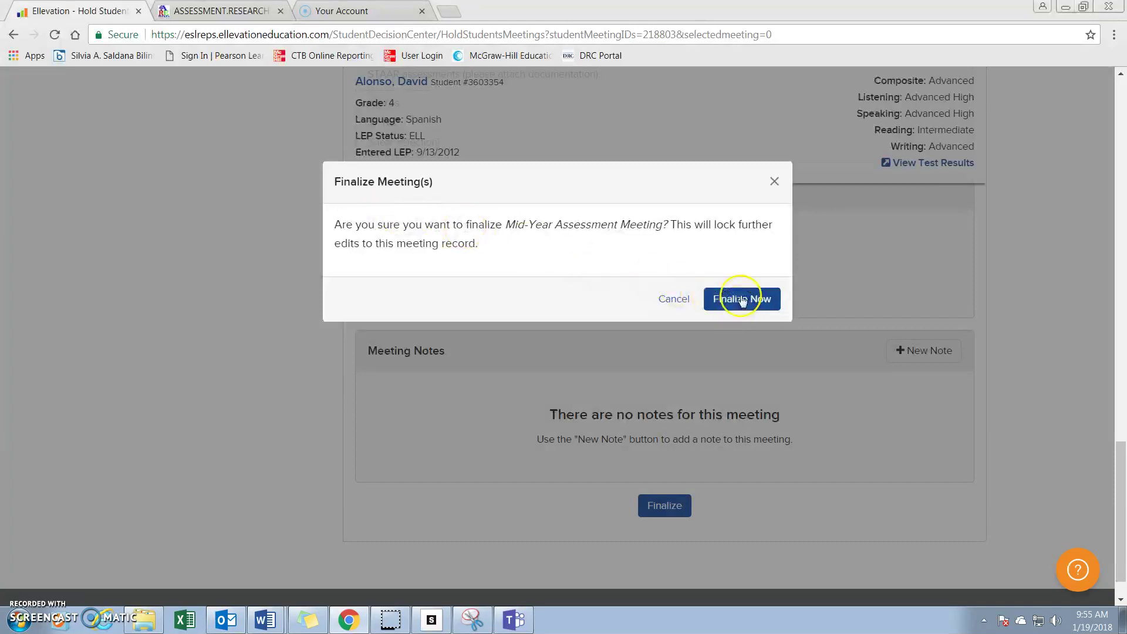
click(742, 299)
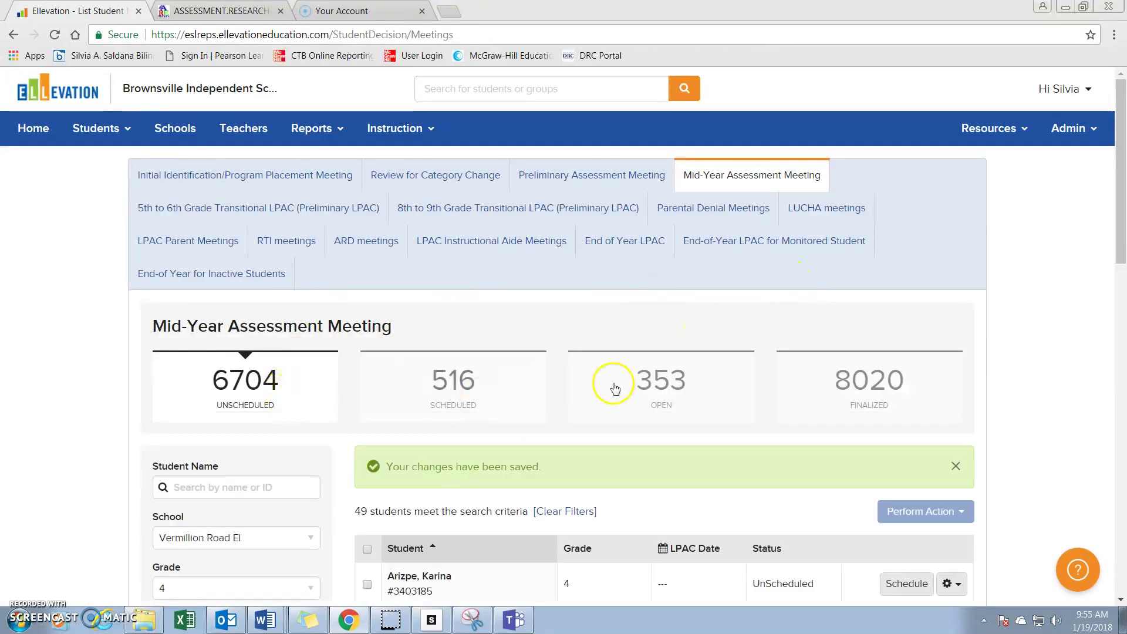
Show the list of finalized meetings from the FINALIZED tile.
click(868, 382)
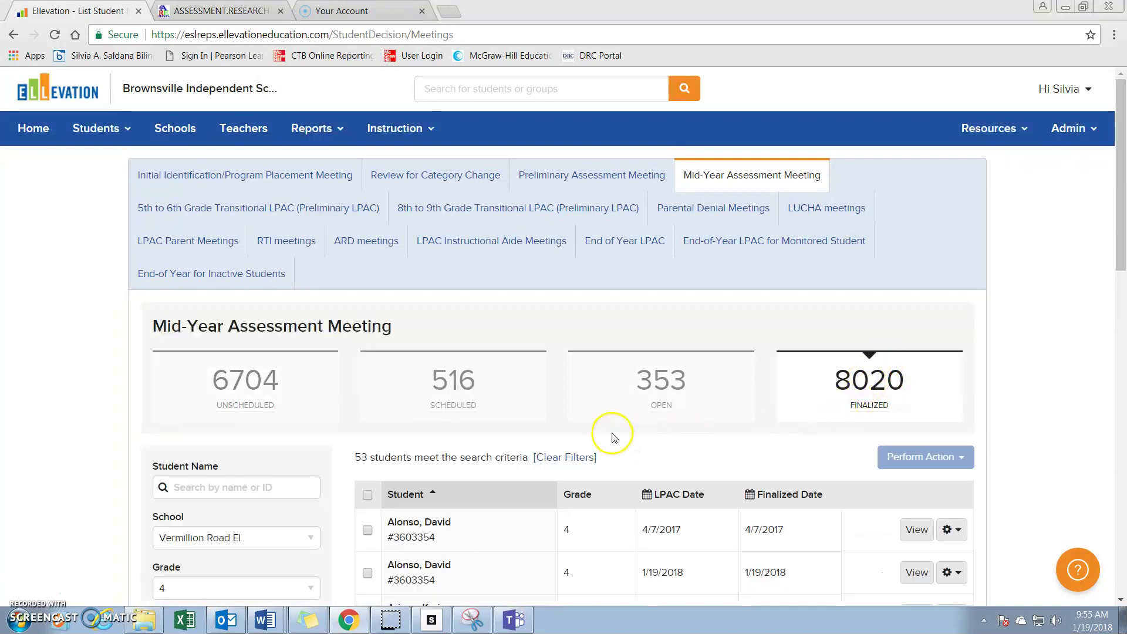
scroll(612, 438, down, 2)
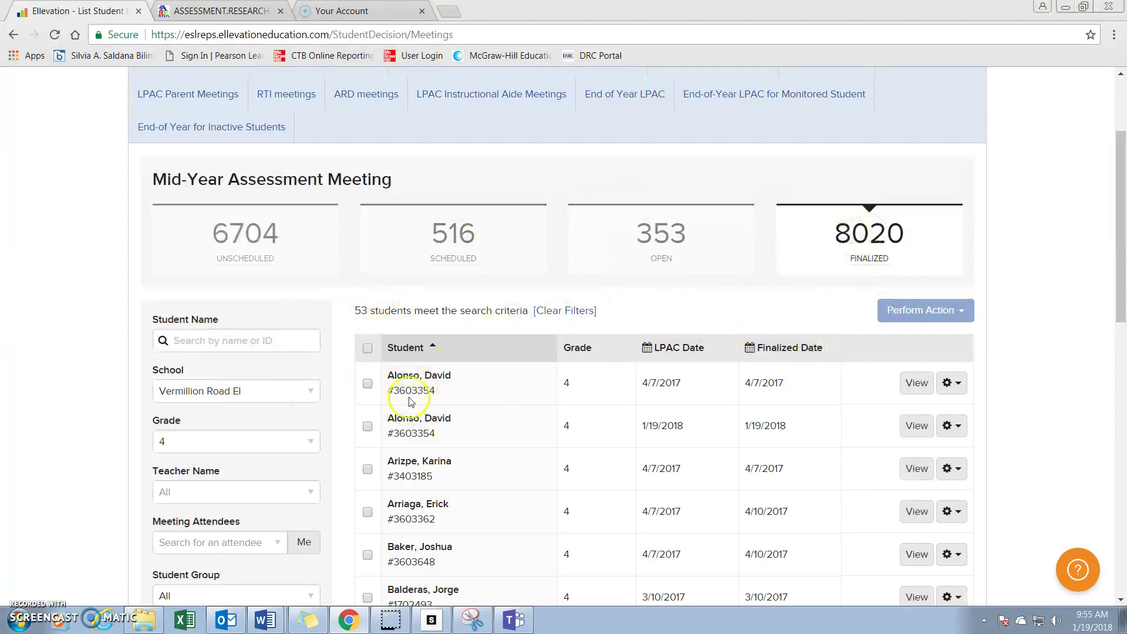
scroll(217, 423, down, 4)
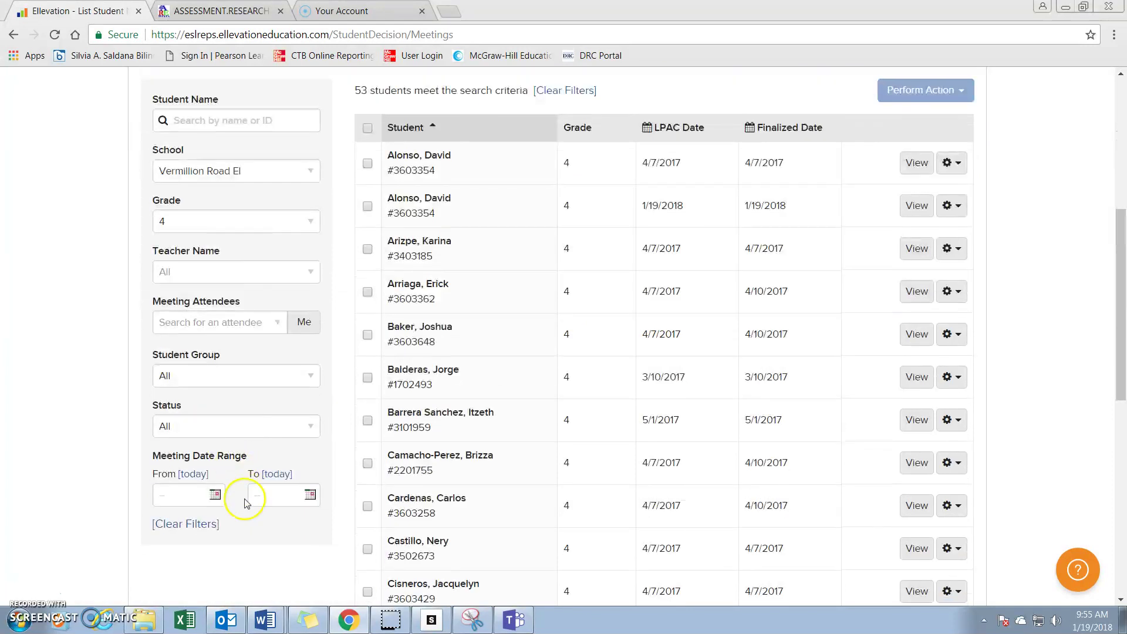
Set the Meeting Date Range start to 01/19/2018 and review the filtered finalized meetings.
click(216, 496)
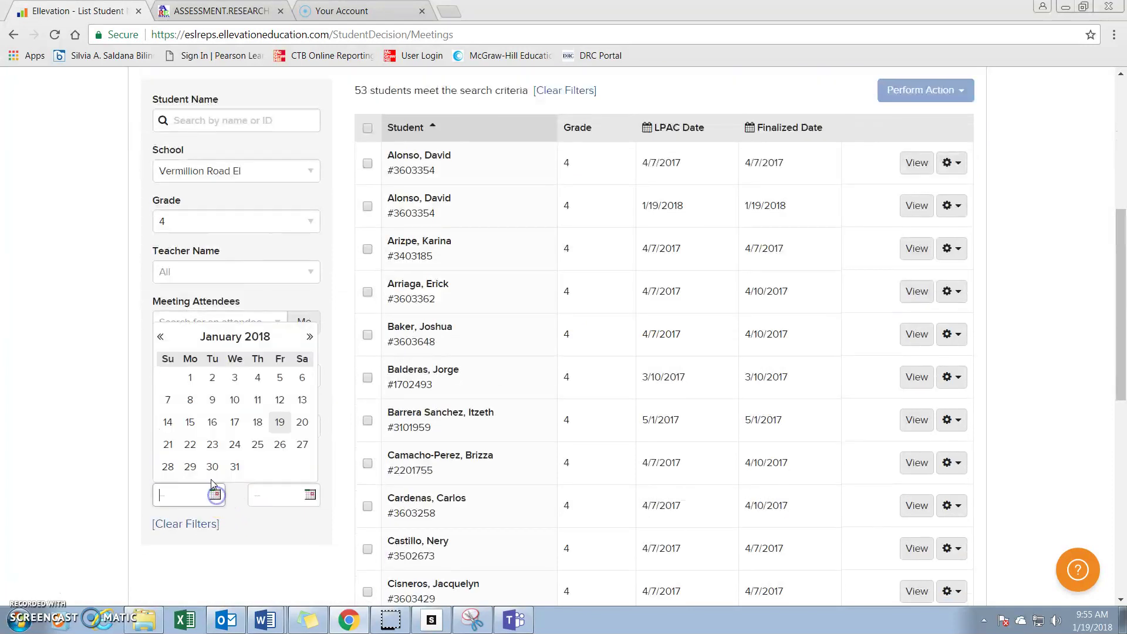
click(277, 420)
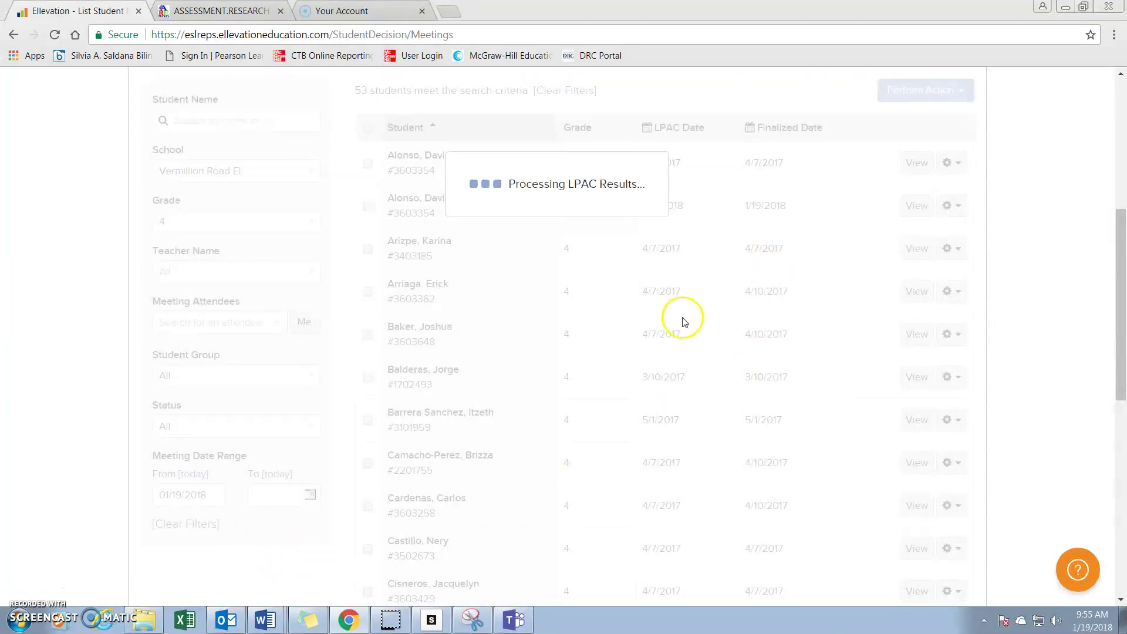
scroll(519, 251, up, 1)
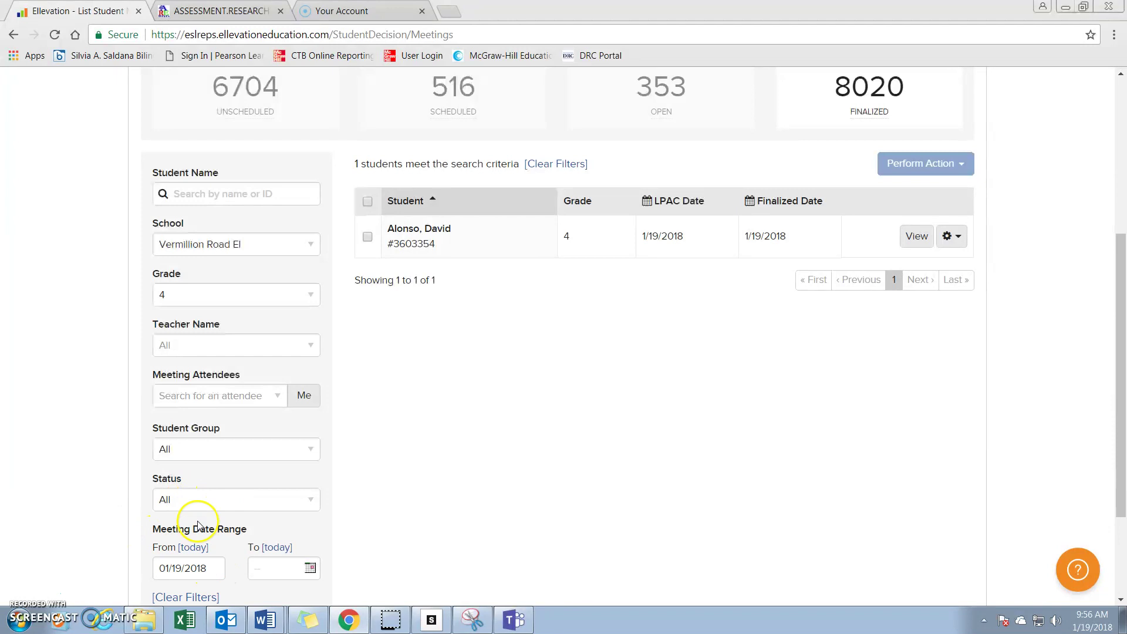
scroll(211, 528, down, 1)
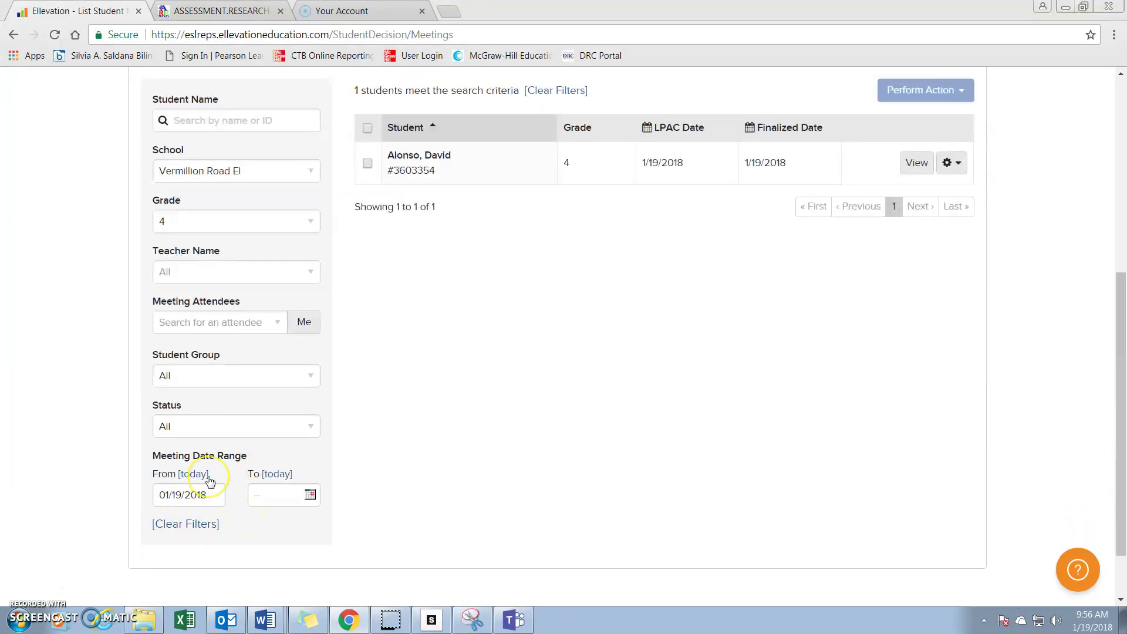
scroll(557, 185, up, 2)
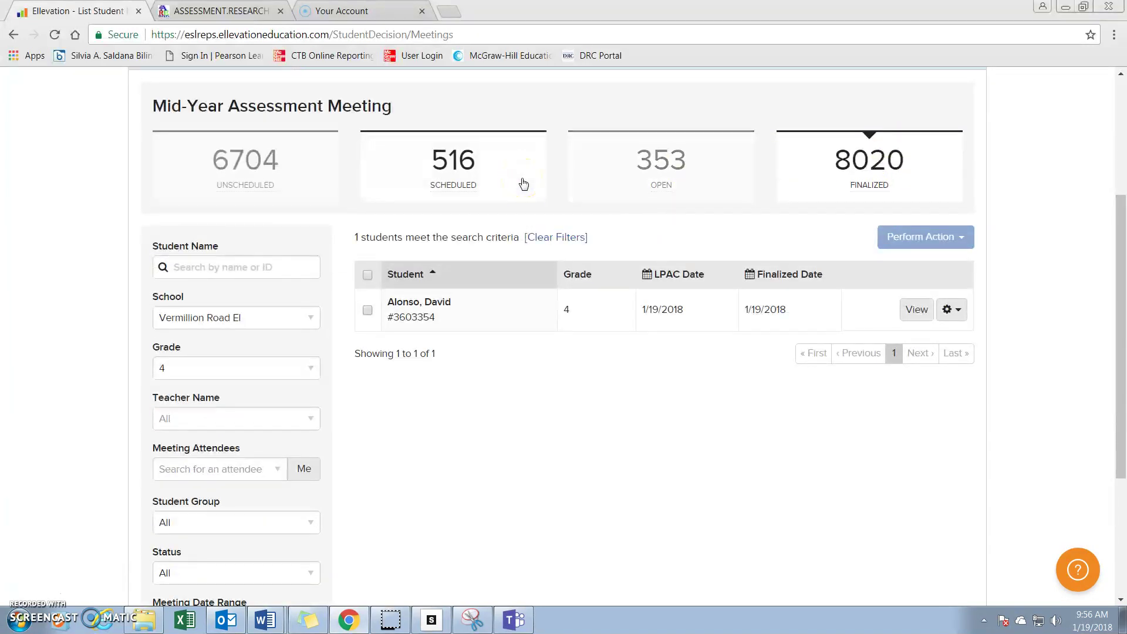
scroll(640, 381, down, 1)
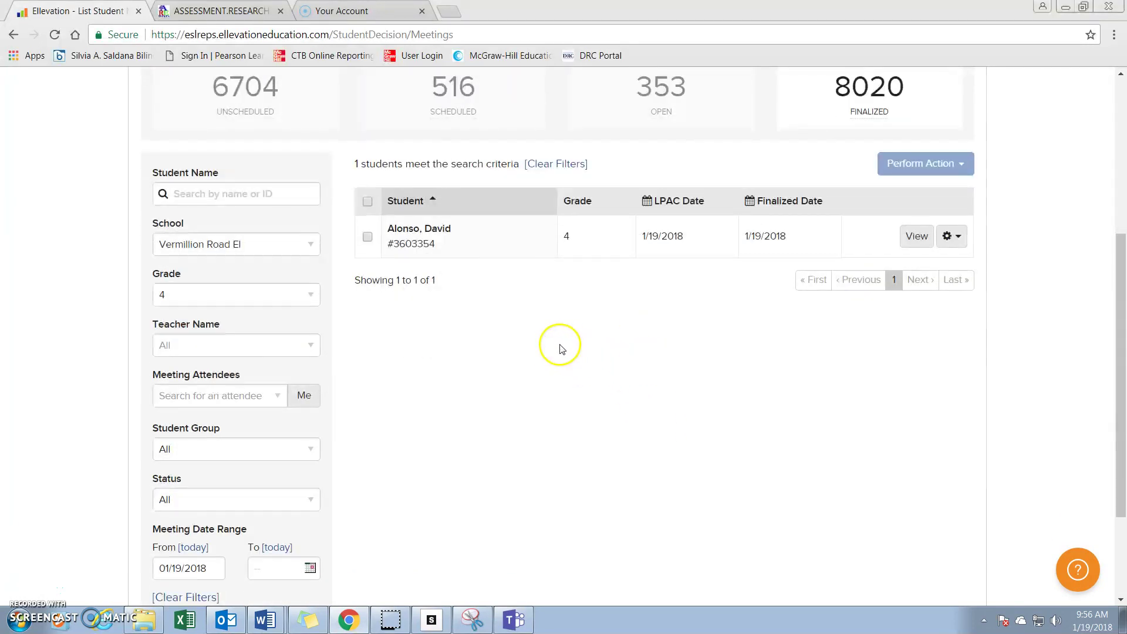
scroll(487, 394, up, 3)
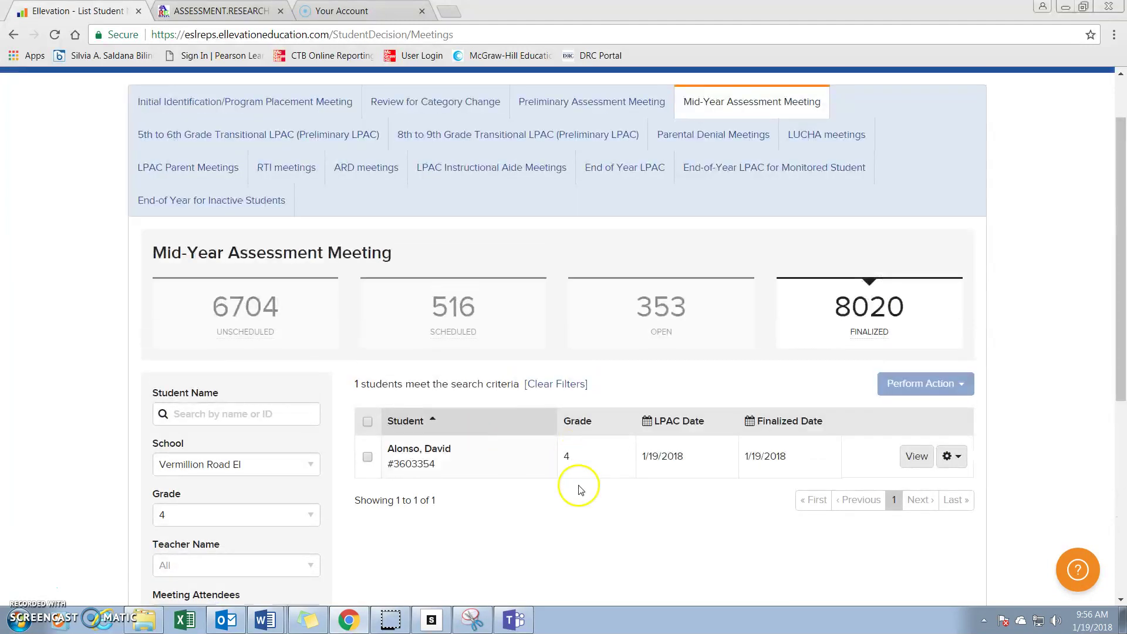